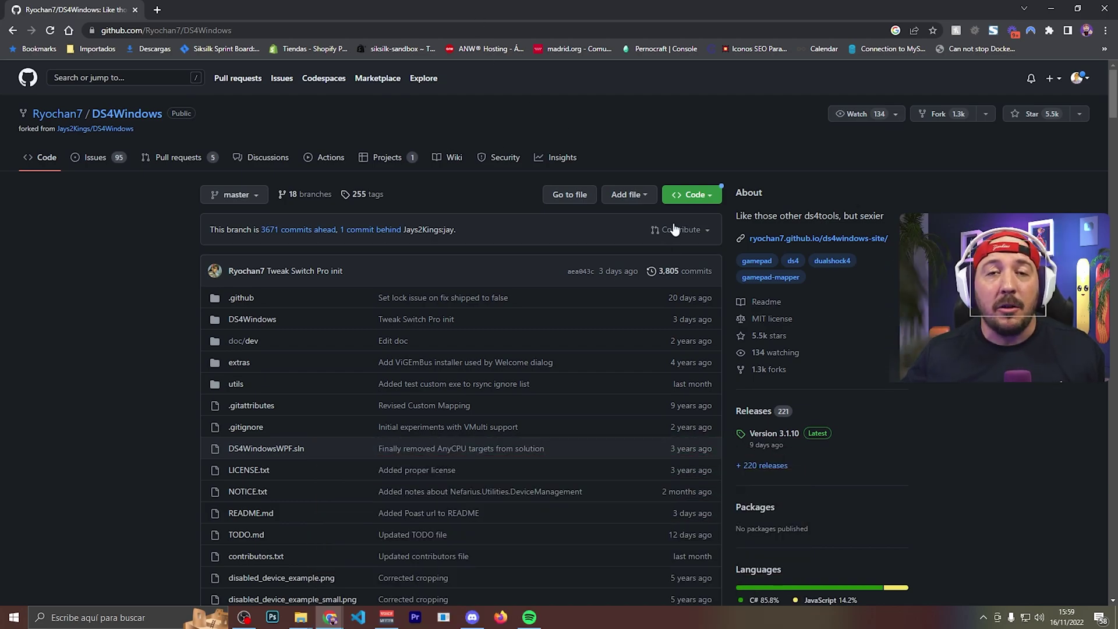
Open the latest DS4Windows release, Version 3.1.10, and download DS4Windows_3.1.10_x64.zip to the Descargas folder
scroll(816, 309, down, 2)
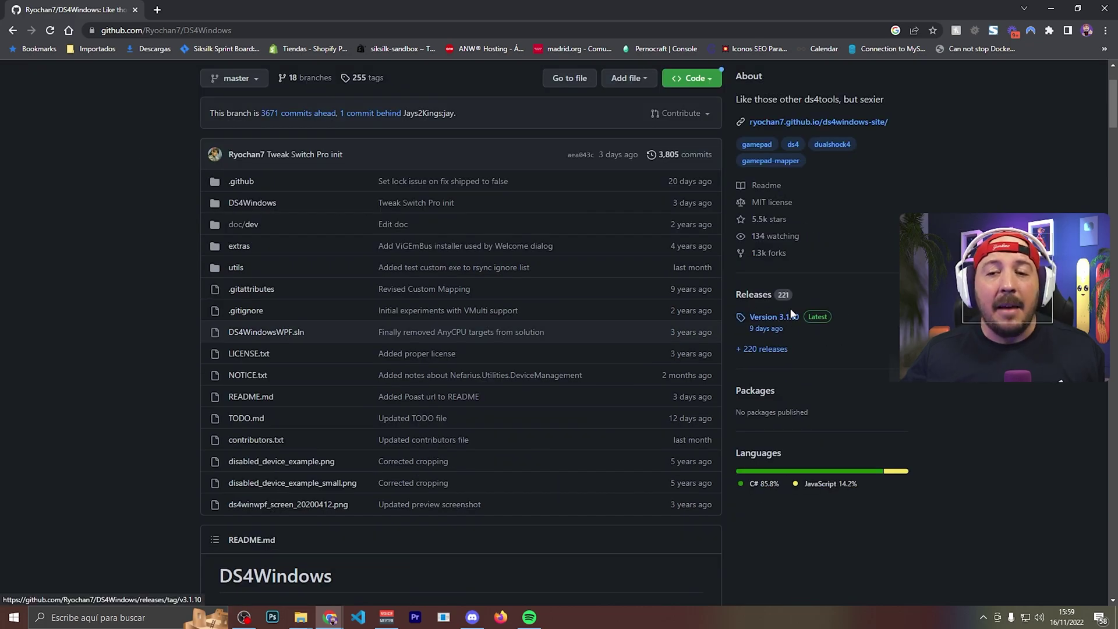
click(775, 318)
scroll(313, 349, down, 3)
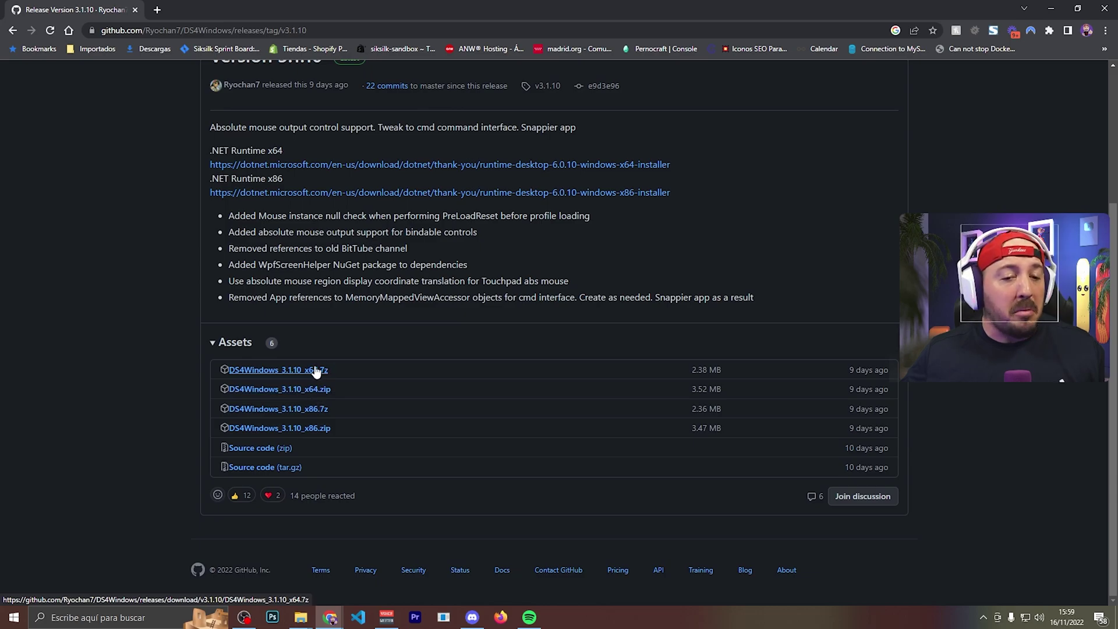
click(303, 390)
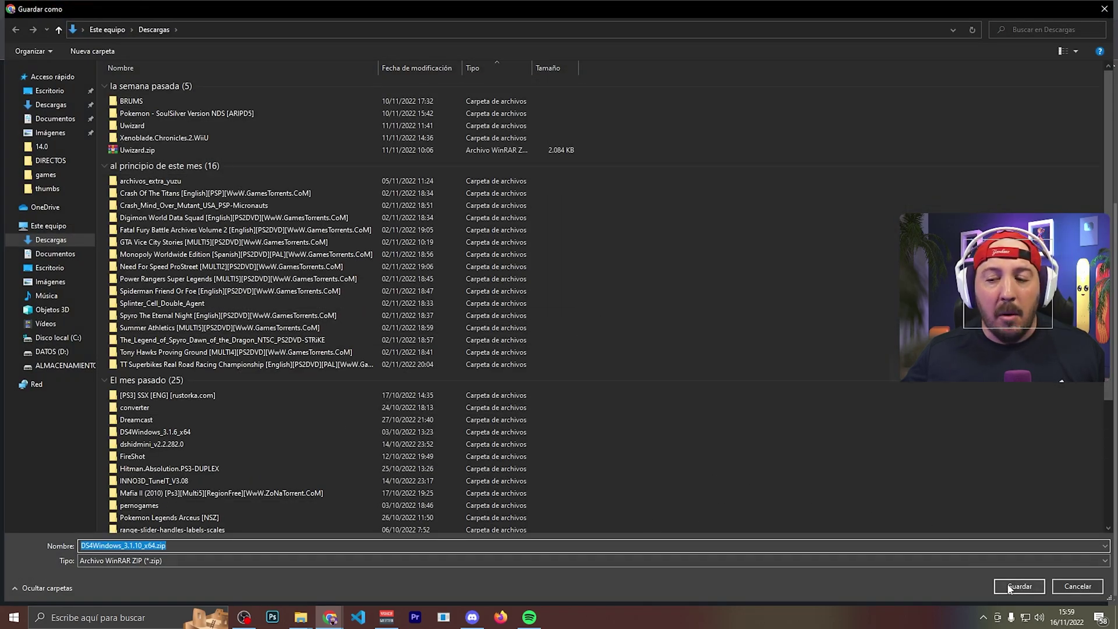
click(1024, 587)
Show the downloaded zip in its folder and extract it to a DS4Windows_3.1.10_x64 folder
click(124, 589)
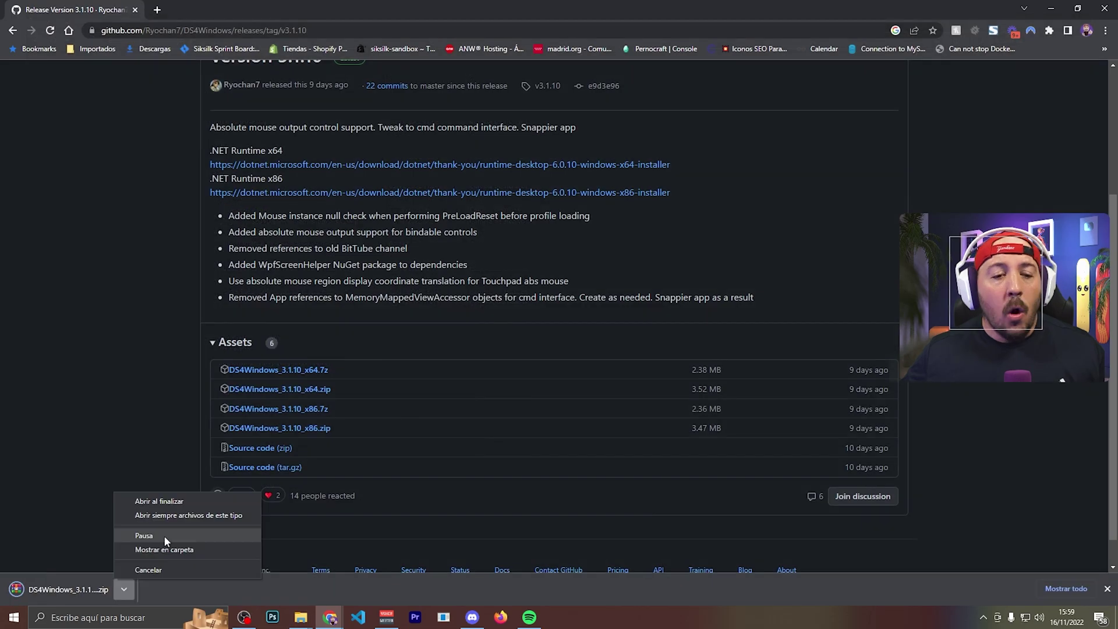
click(165, 551)
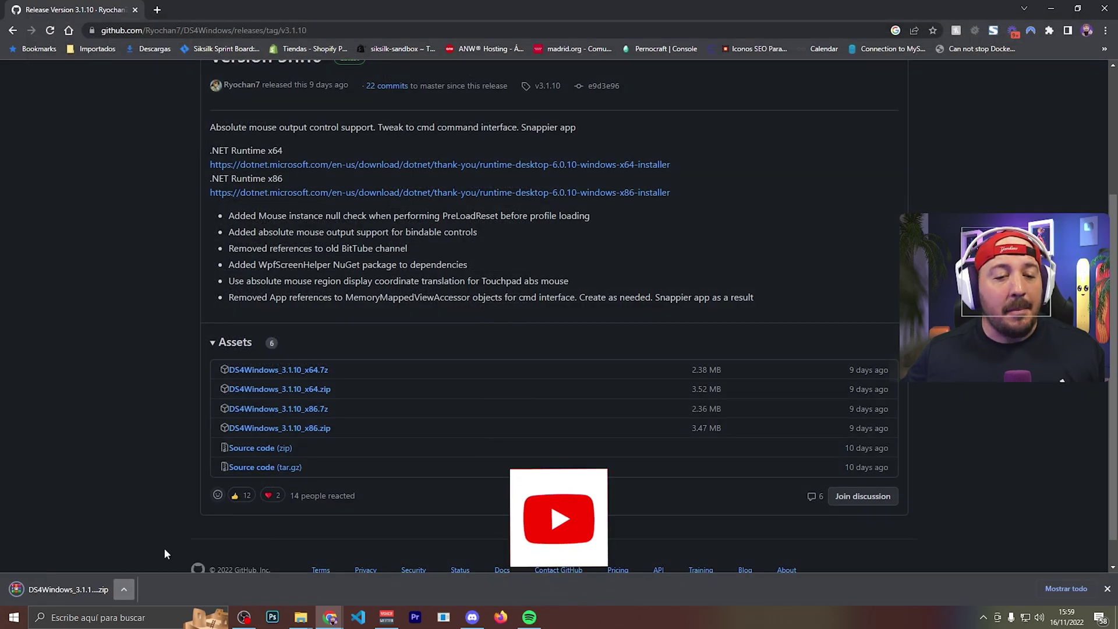
right_click(139, 93)
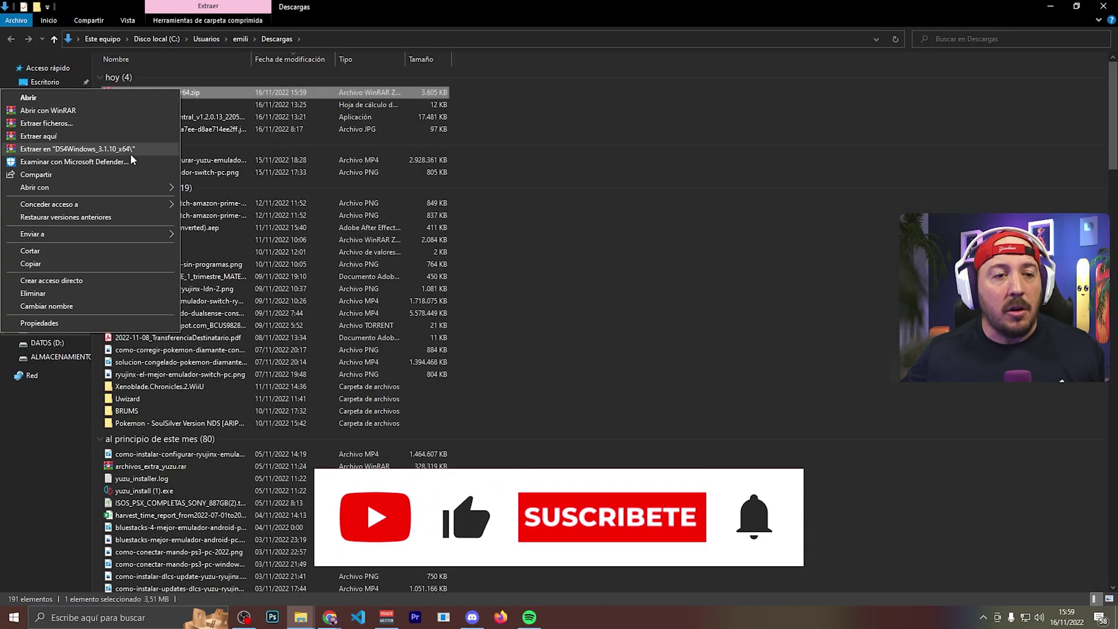
click(128, 152)
Open the DS4Windows folder inside the extracted DS4Windows_3.1.10_x64 folder and launch DS4Windows.exe
double_click(127, 143)
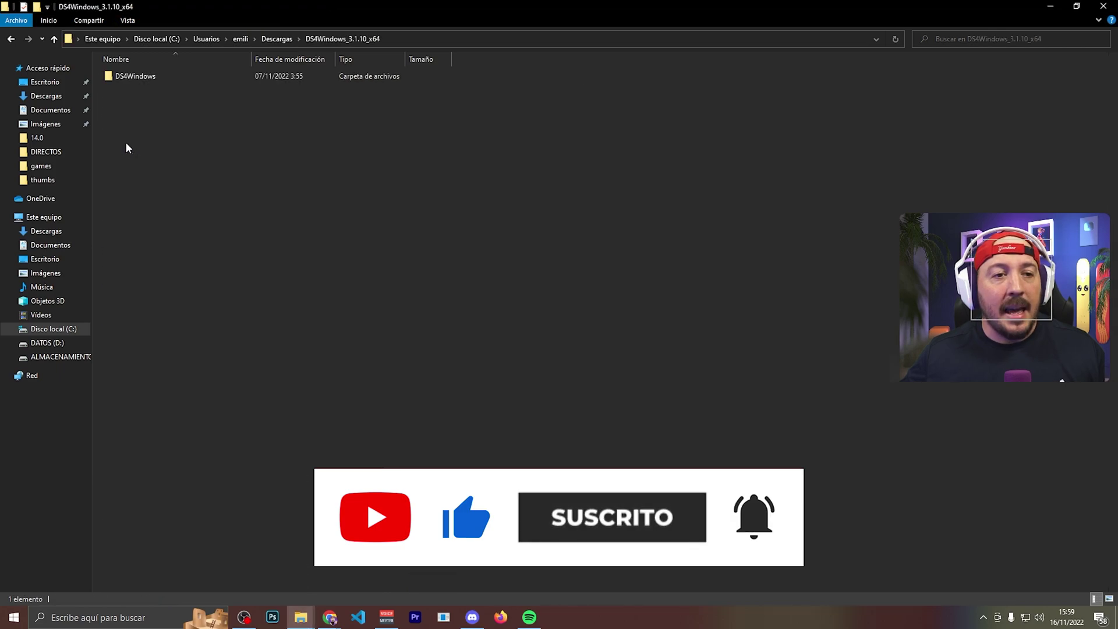
double_click(132, 78)
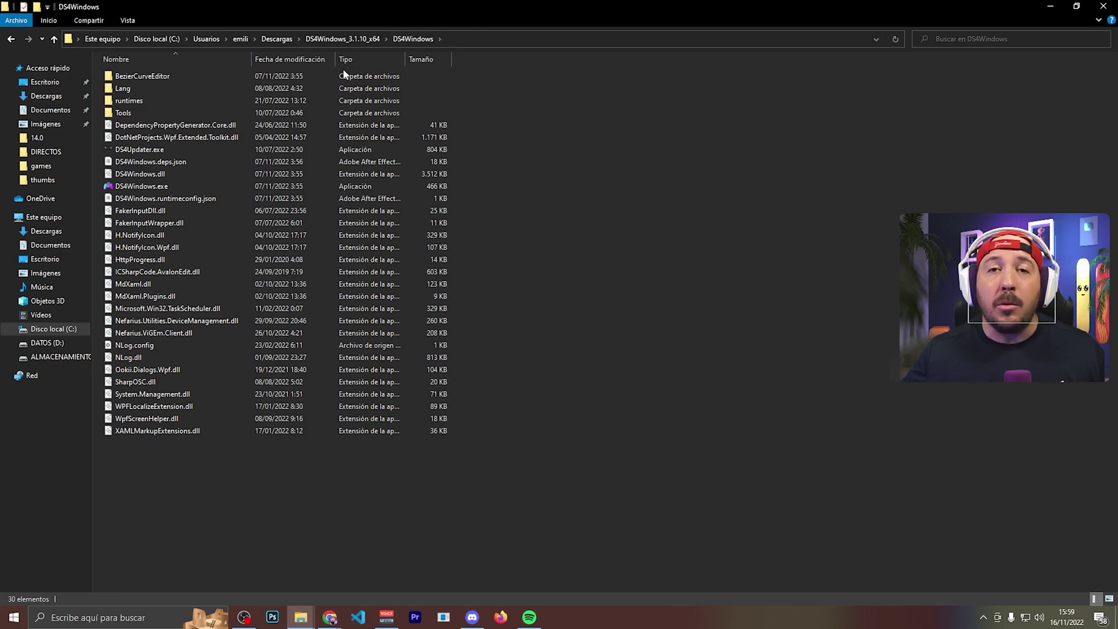
double_click(124, 185)
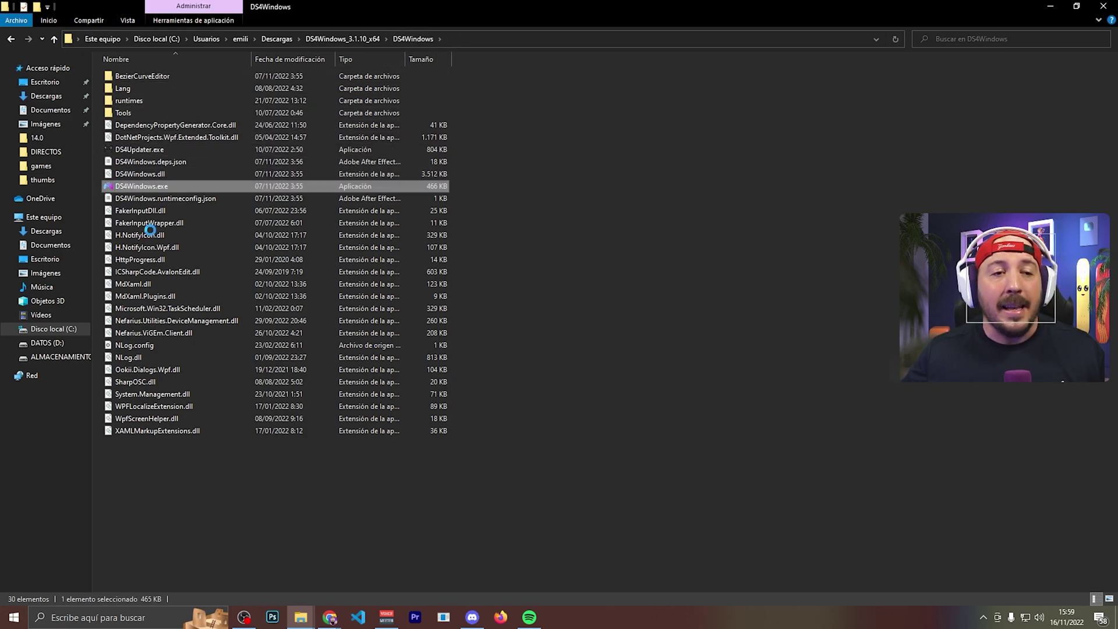
Turn on compatibility mode for Windows 7 in the properties of DS4Windows.exe
right_click(208, 181)
click(140, 457)
click(186, 211)
click(174, 289)
click(178, 304)
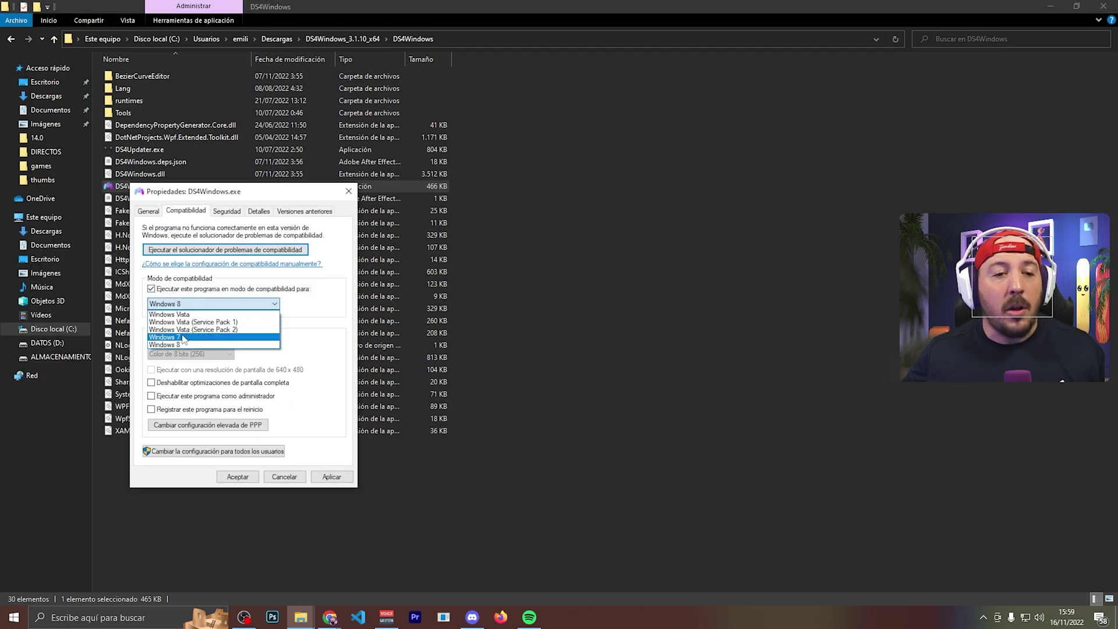
click(184, 338)
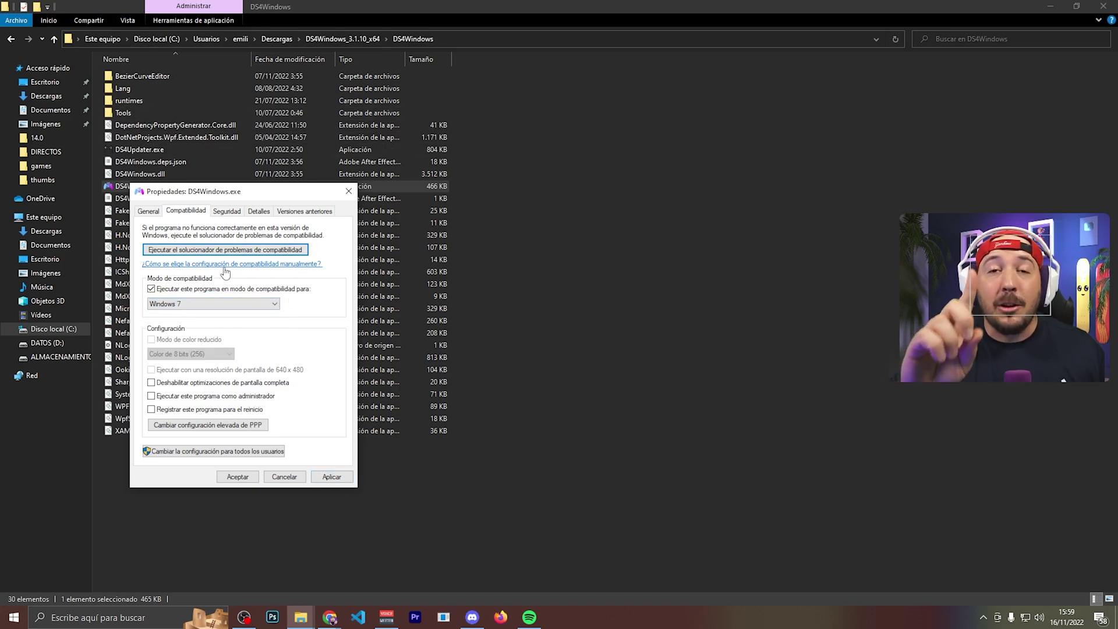
Set DS4Windows.exe to run as administrator, turn its compatibility mode off and apply the properties
click(184, 396)
click(151, 289)
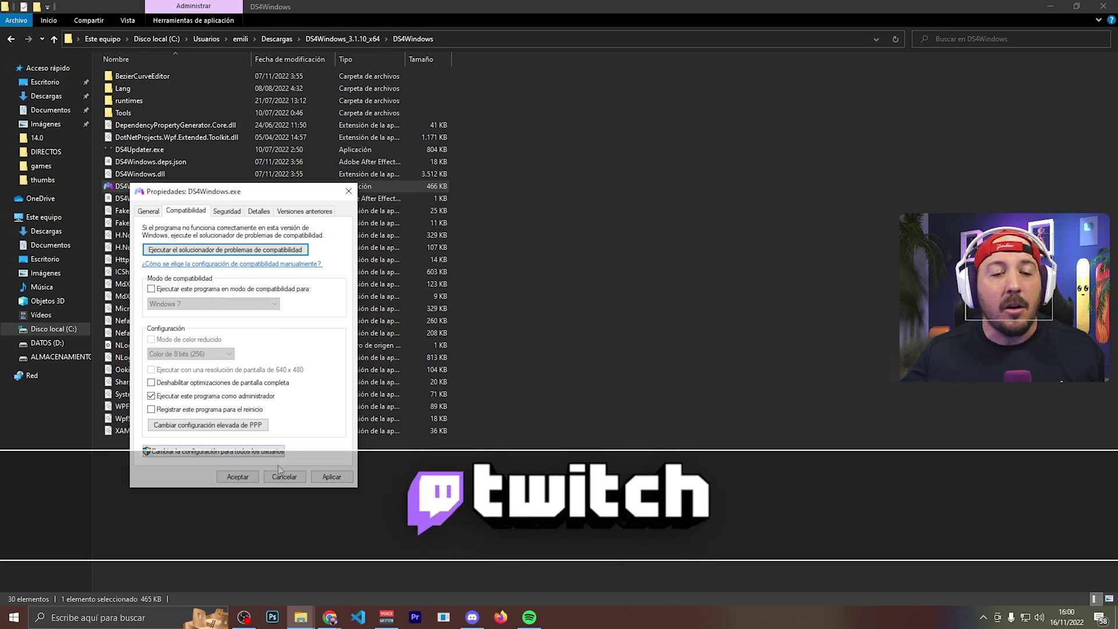
click(332, 477)
click(238, 477)
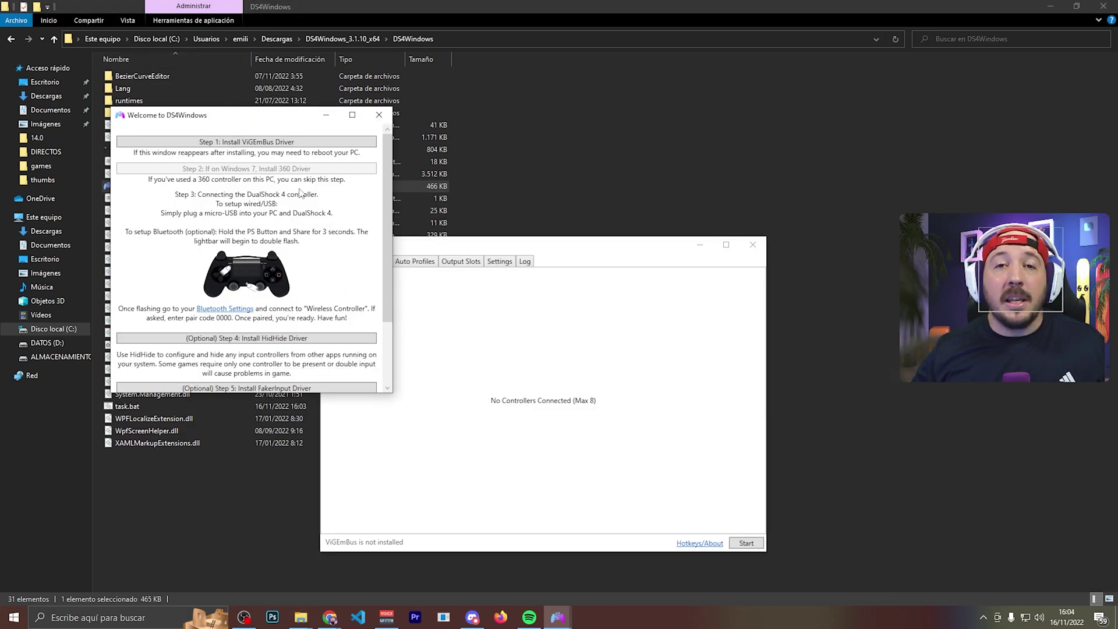
Install the ViGEmBus driver from the DS4Windows welcome window, agreeing to its license terms and keeping the default location
drag(261, 117, 546, 201)
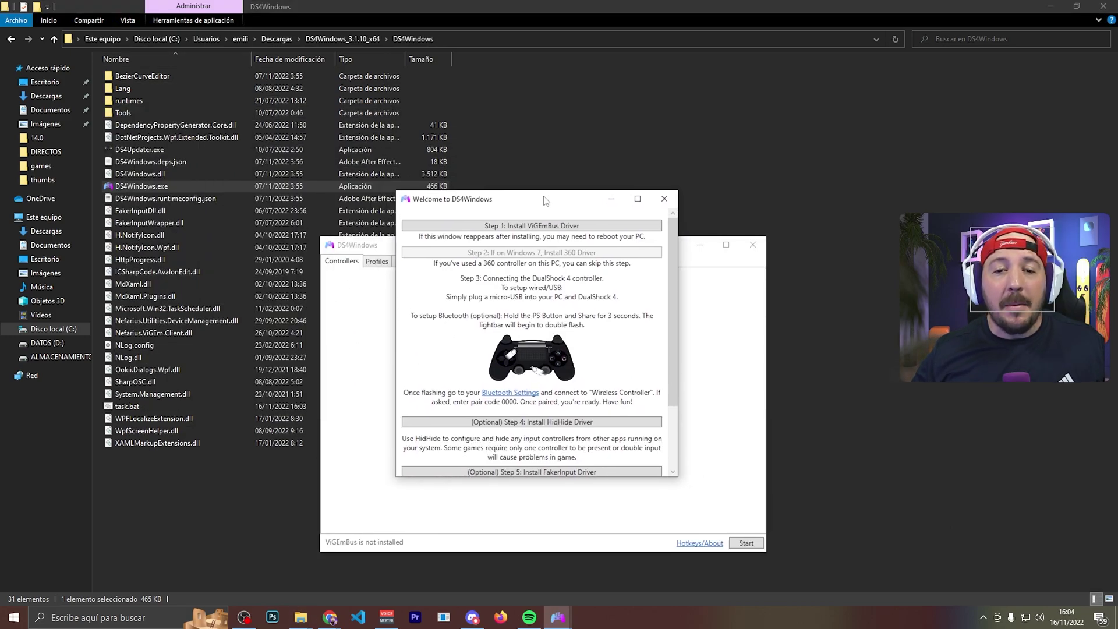
click(547, 227)
click(501, 353)
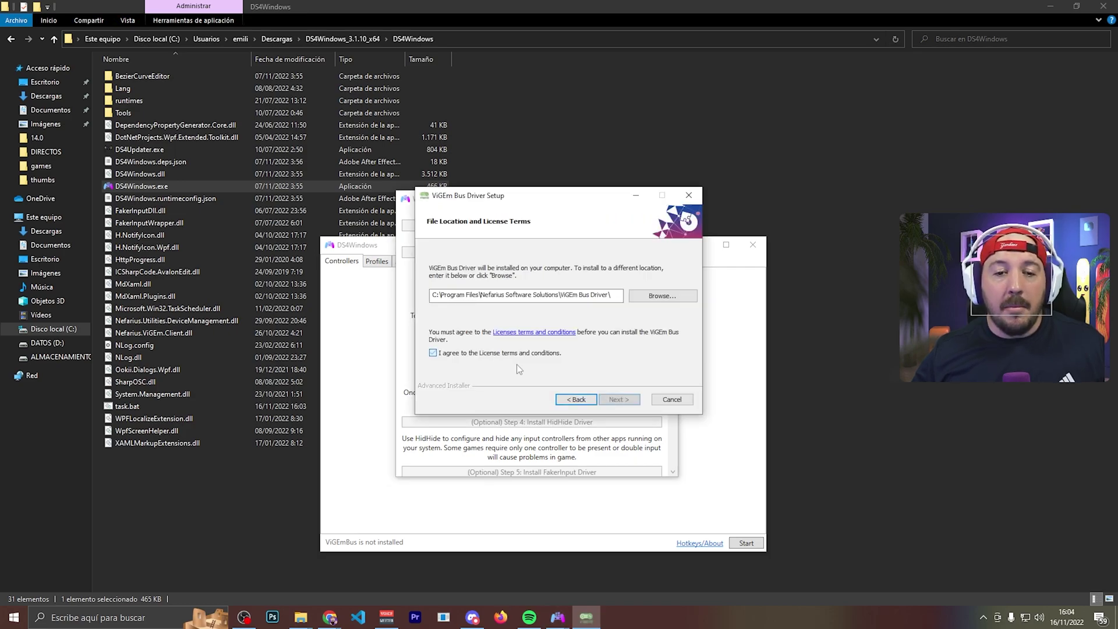
click(620, 400)
click(620, 398)
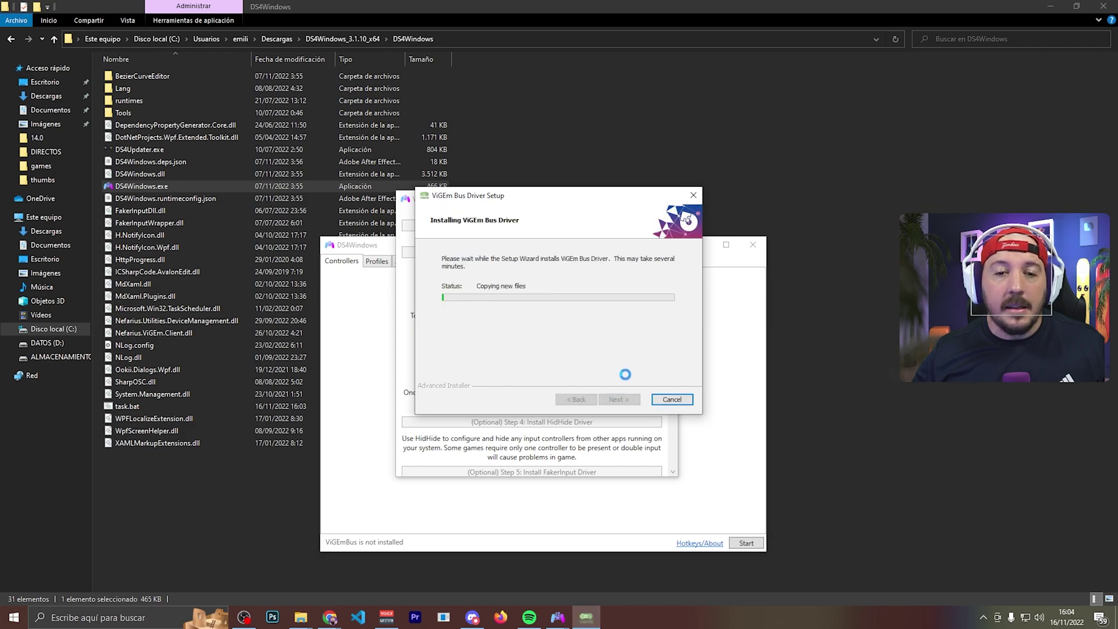
Install the optional HidHide driver and decline the immediate system restart
scroll(582, 396, down, 1)
click(585, 396)
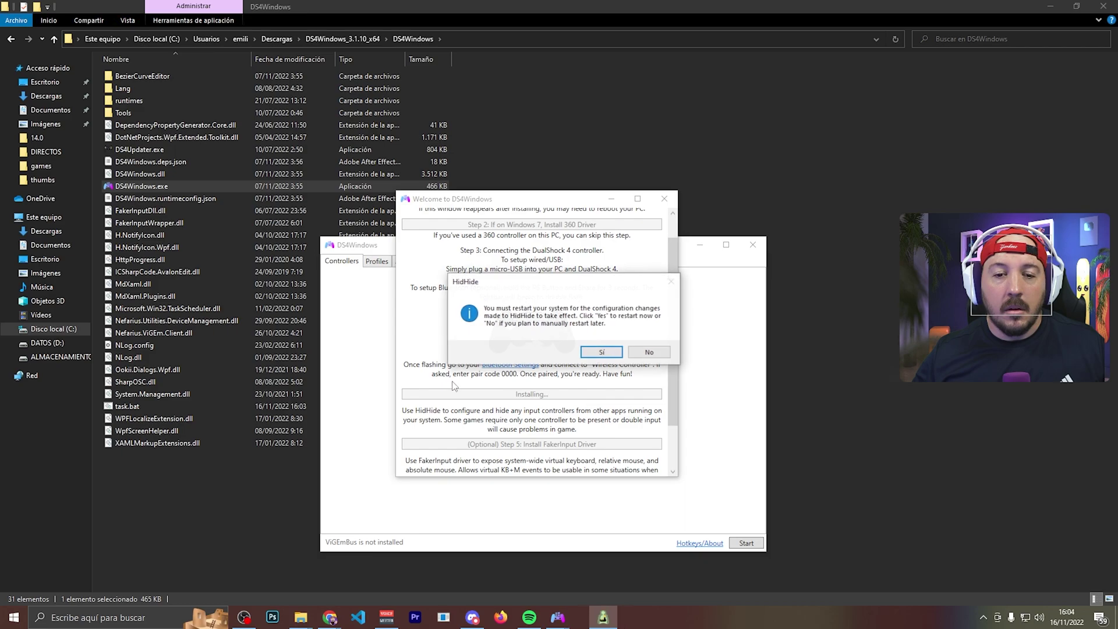
click(650, 353)
Install the optional FakerInput driver, accepting its license agreement, and finish its setup wizard
scroll(568, 406, down, 1)
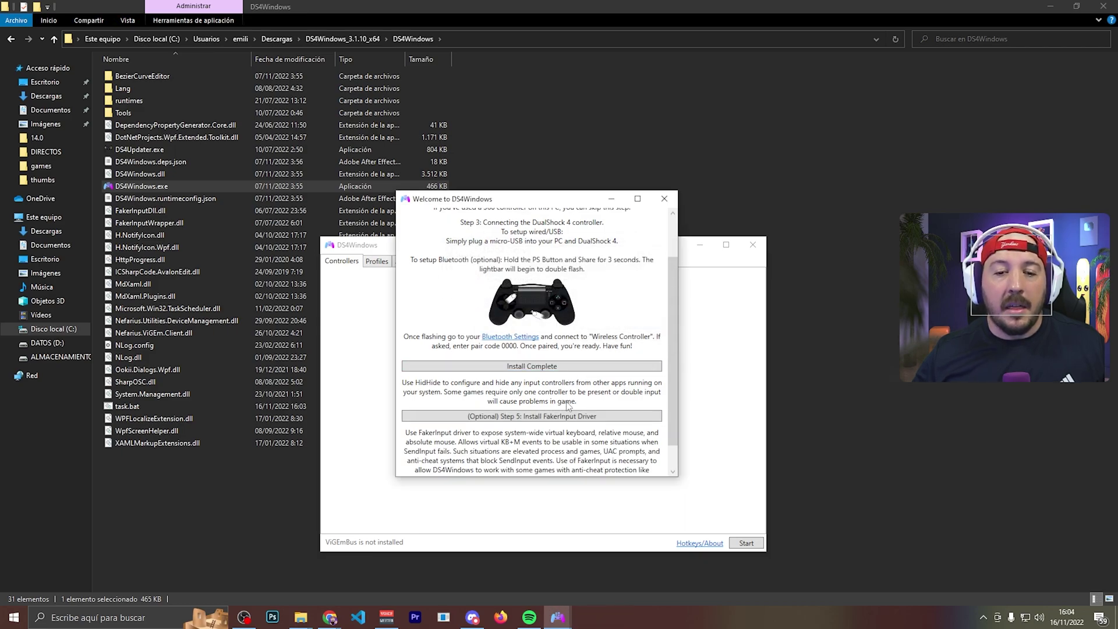
click(541, 417)
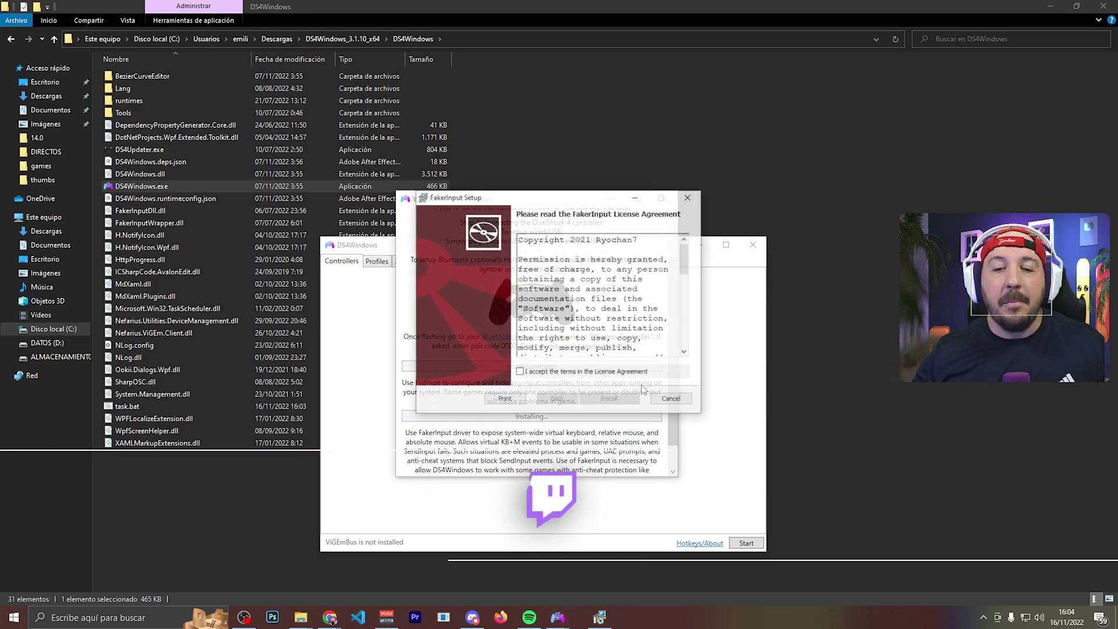
click(557, 373)
click(605, 400)
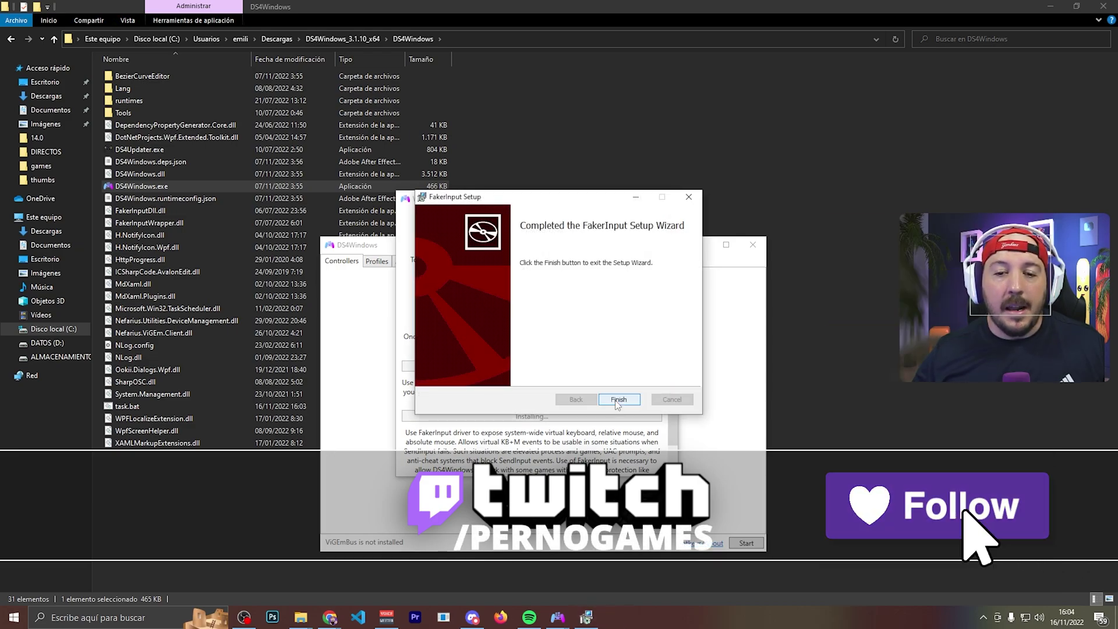
click(619, 399)
Close the welcome window and start the DS4Windows controller service
key(alt+F4)
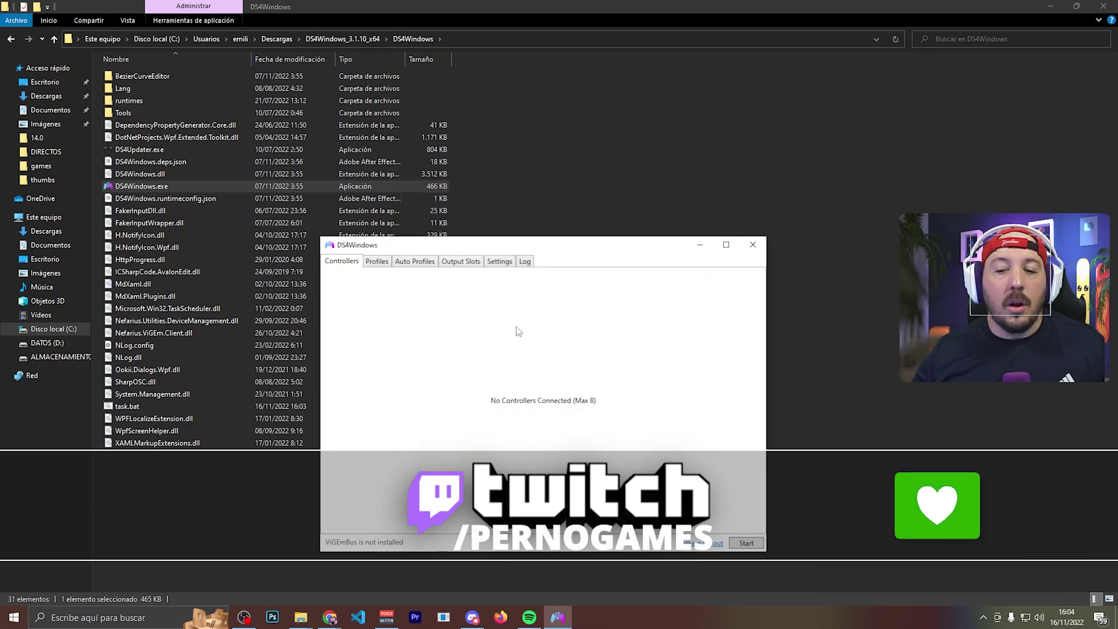
click(733, 540)
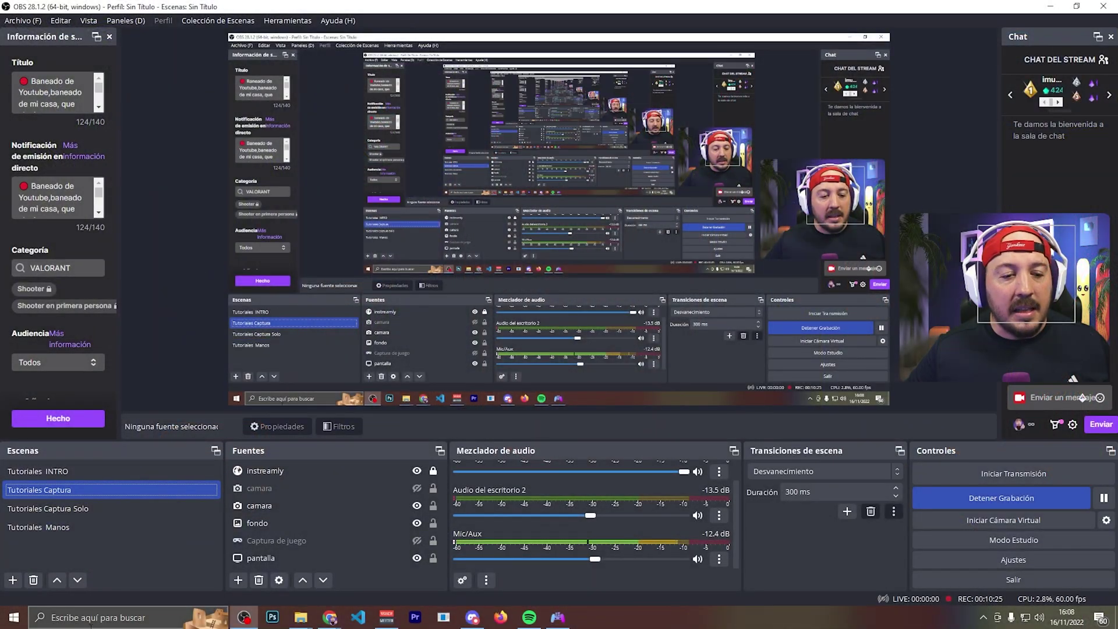
Search Windows for "blue" to open the Bluetooth settings and pair the Wireless Controller as a new Bluetooth device
click(89, 622)
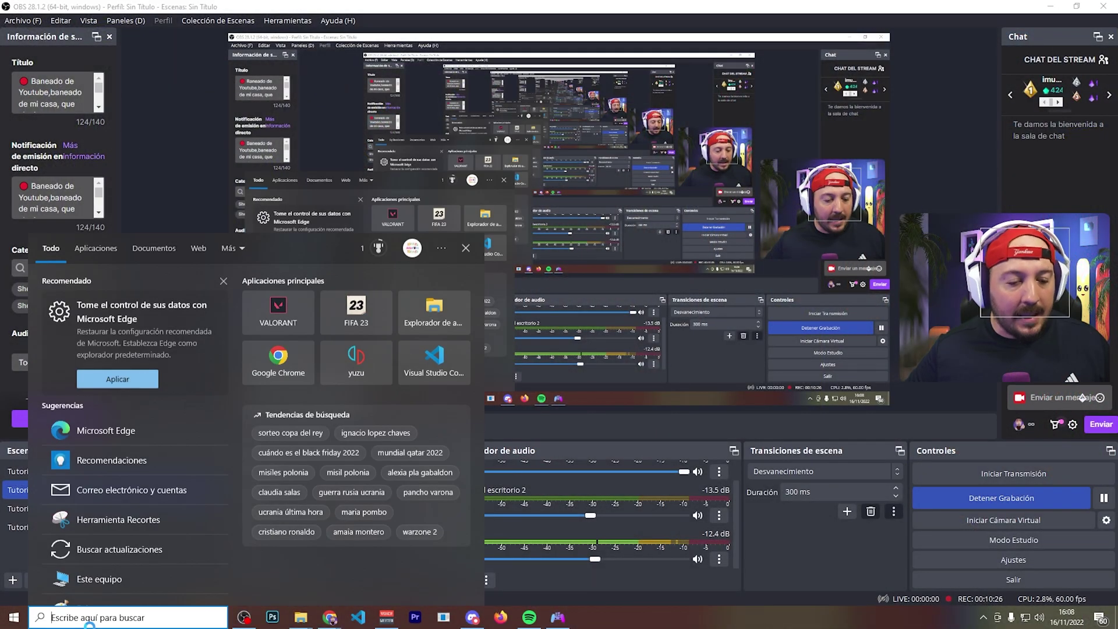
text(blue)
key(Return)
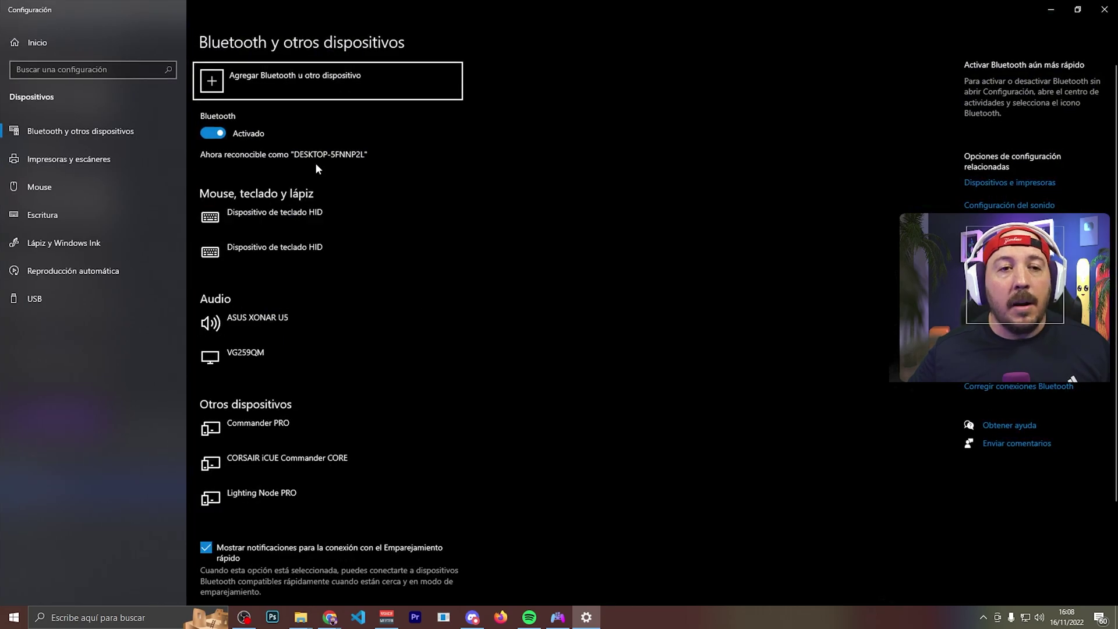
click(291, 85)
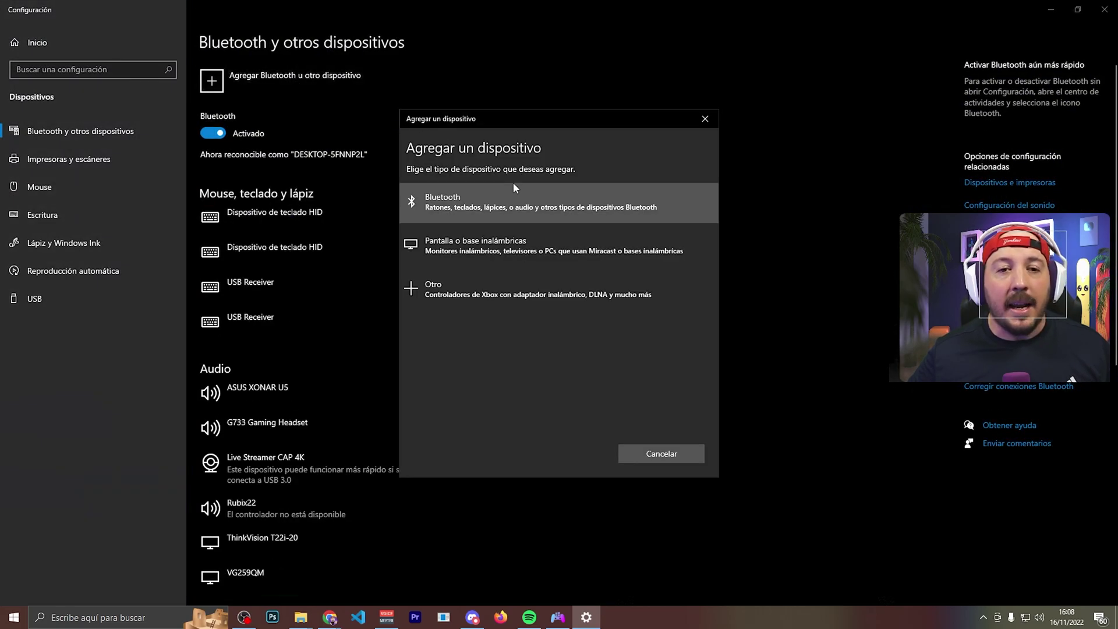
click(513, 203)
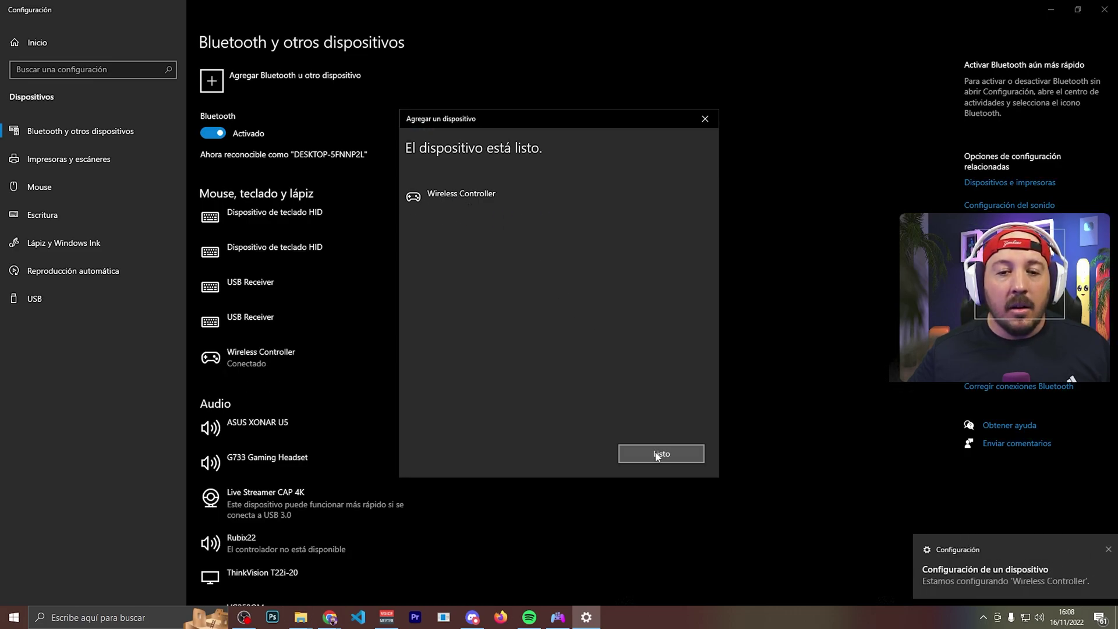
click(657, 454)
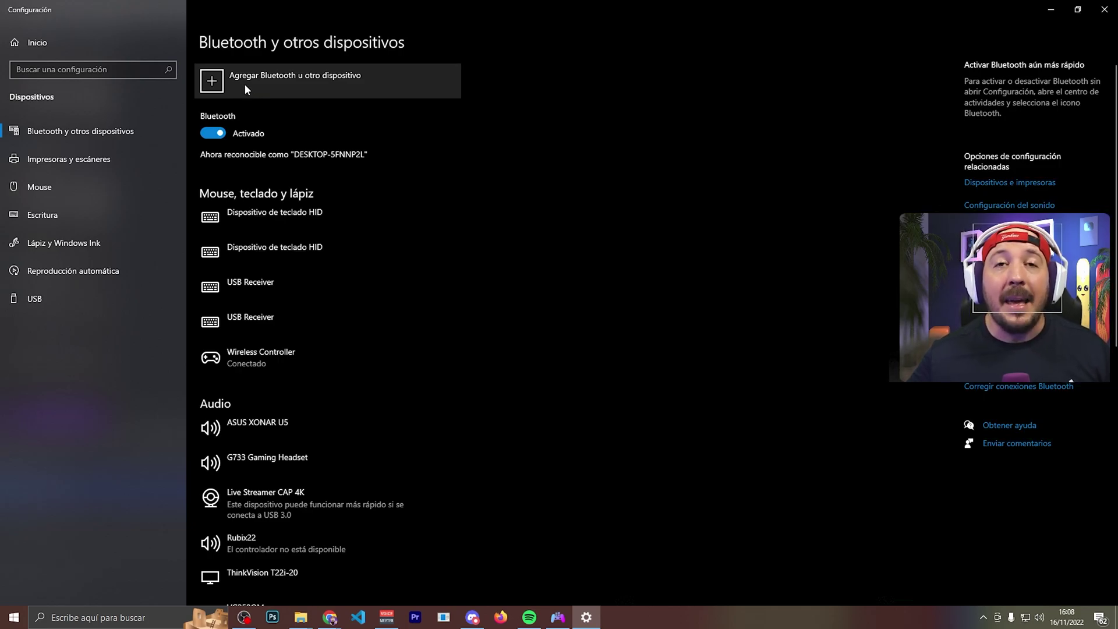
Switch to DS4Windows, check the connected controller and view the program's settings
click(559, 621)
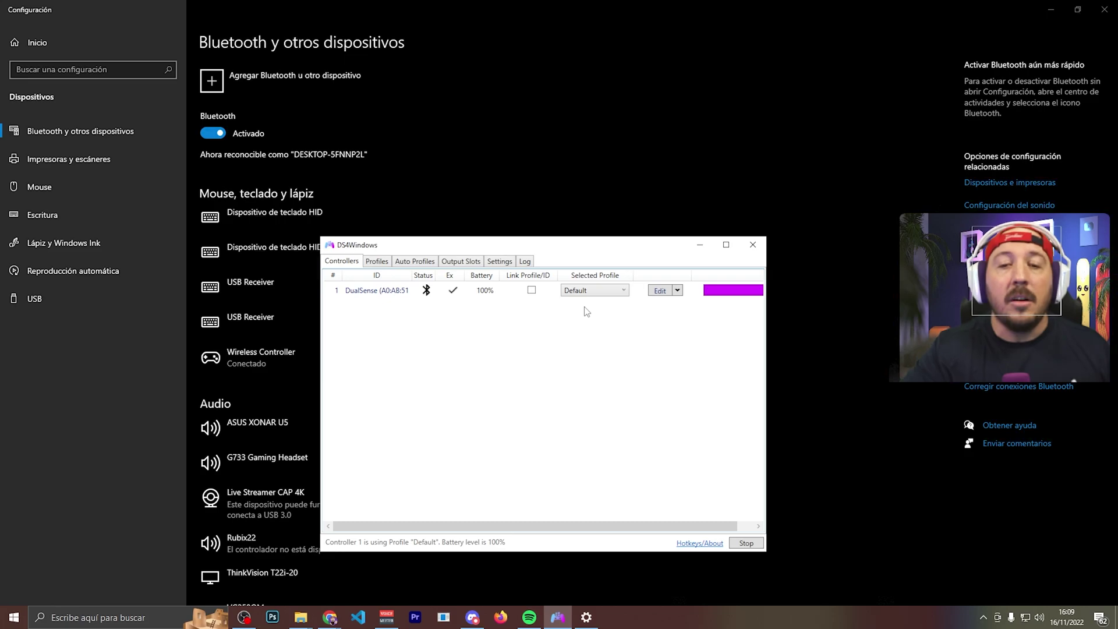
click(243, 617)
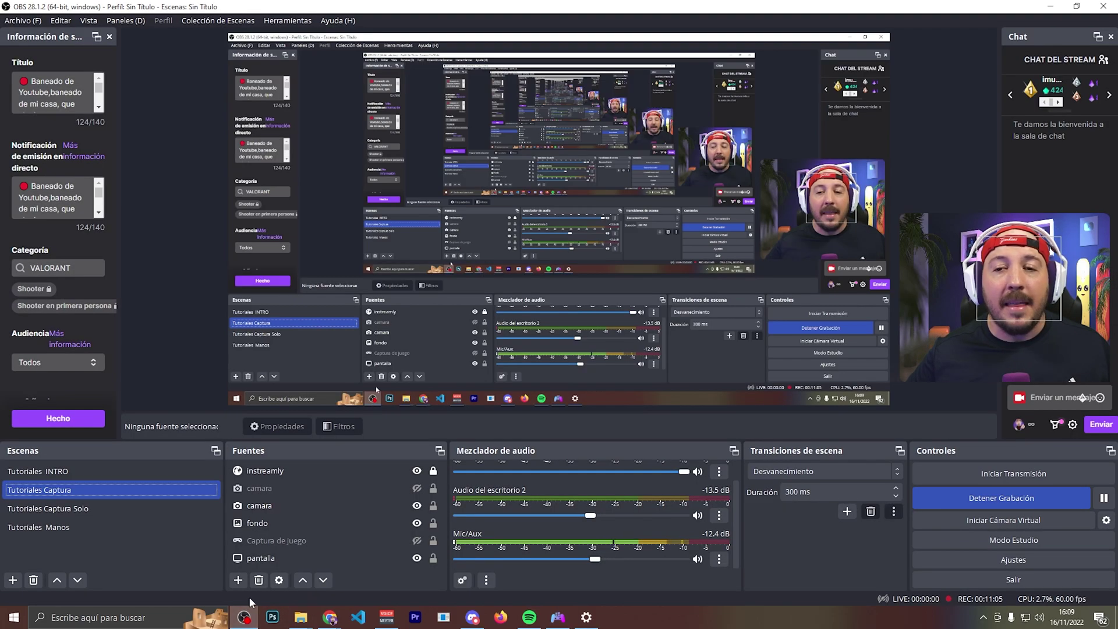
click(1056, 8)
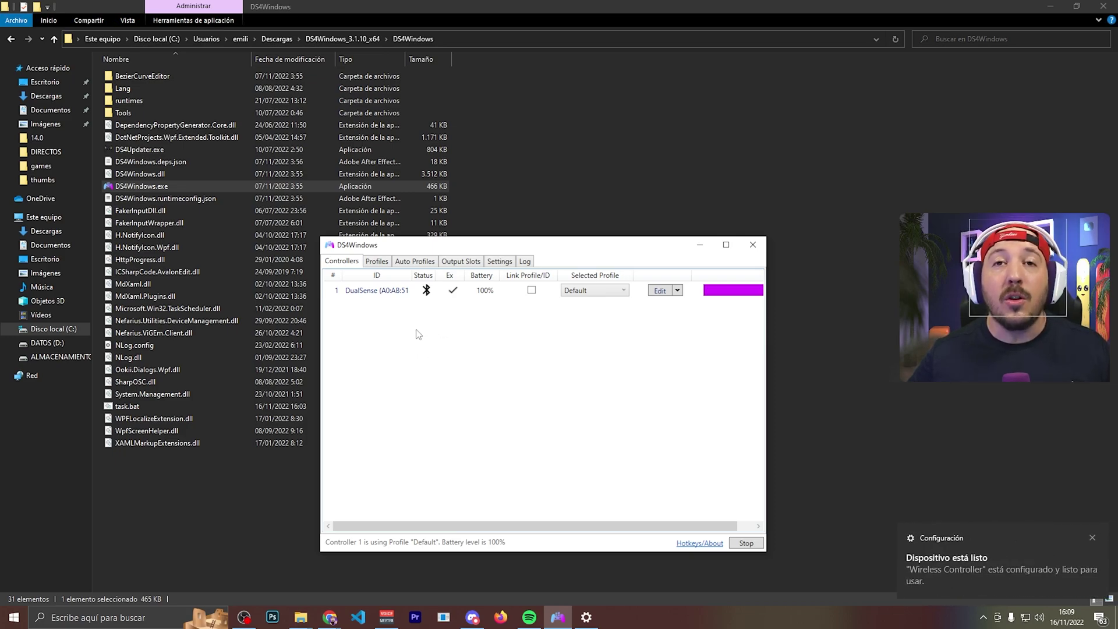
click(500, 261)
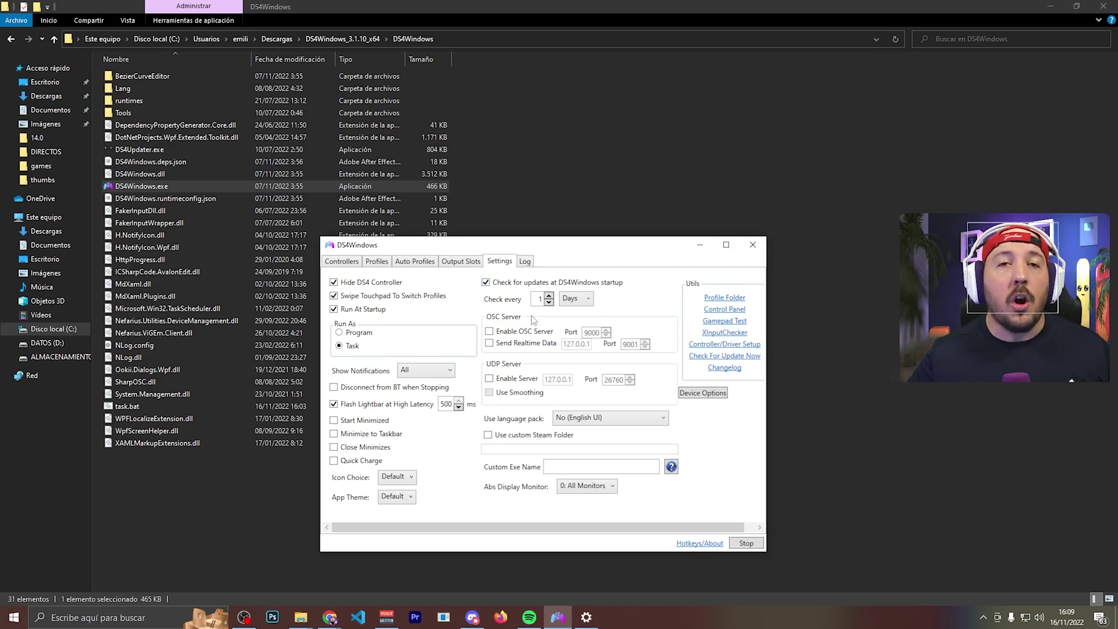
Open the Default controller profile for editing
click(376, 261)
click(382, 293)
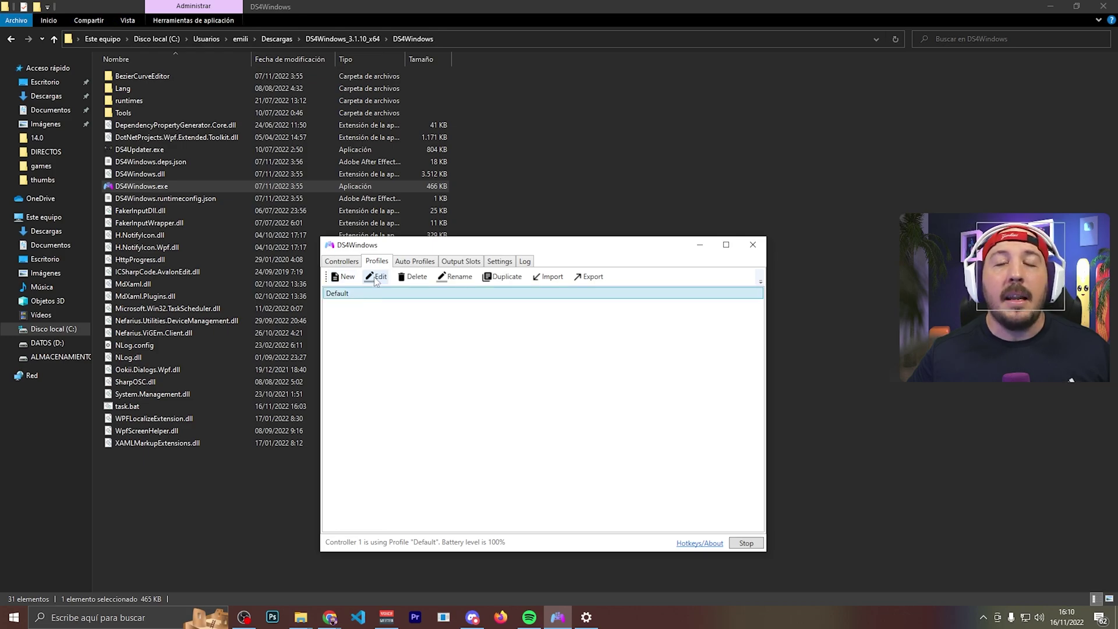
click(376, 277)
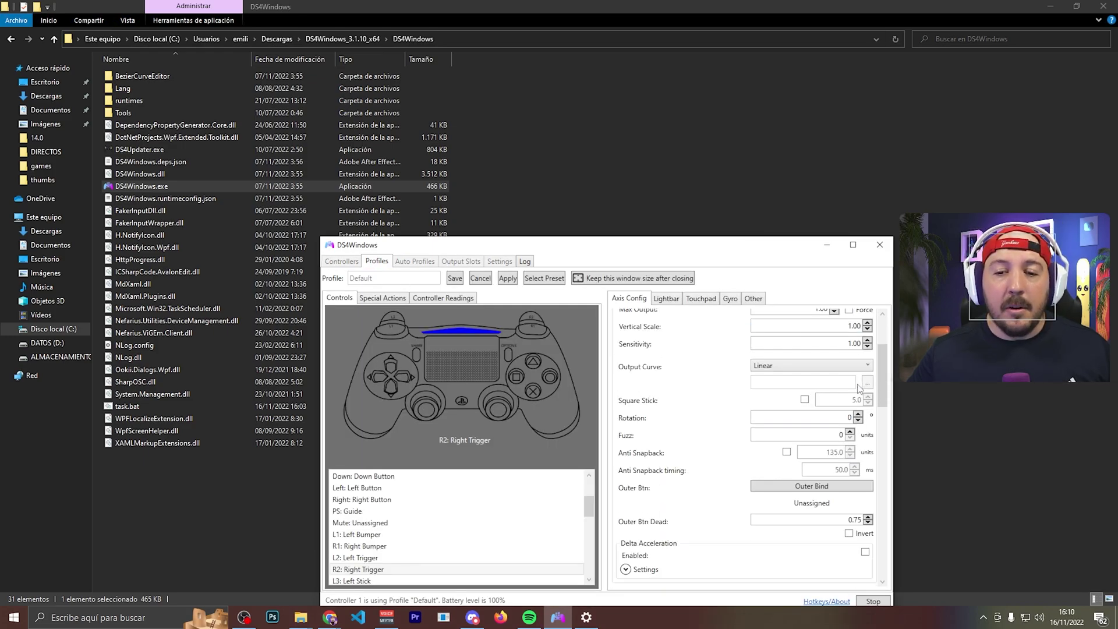
Look through the Default profile's axis configuration and show its lightbar options
scroll(857, 388, down, 8)
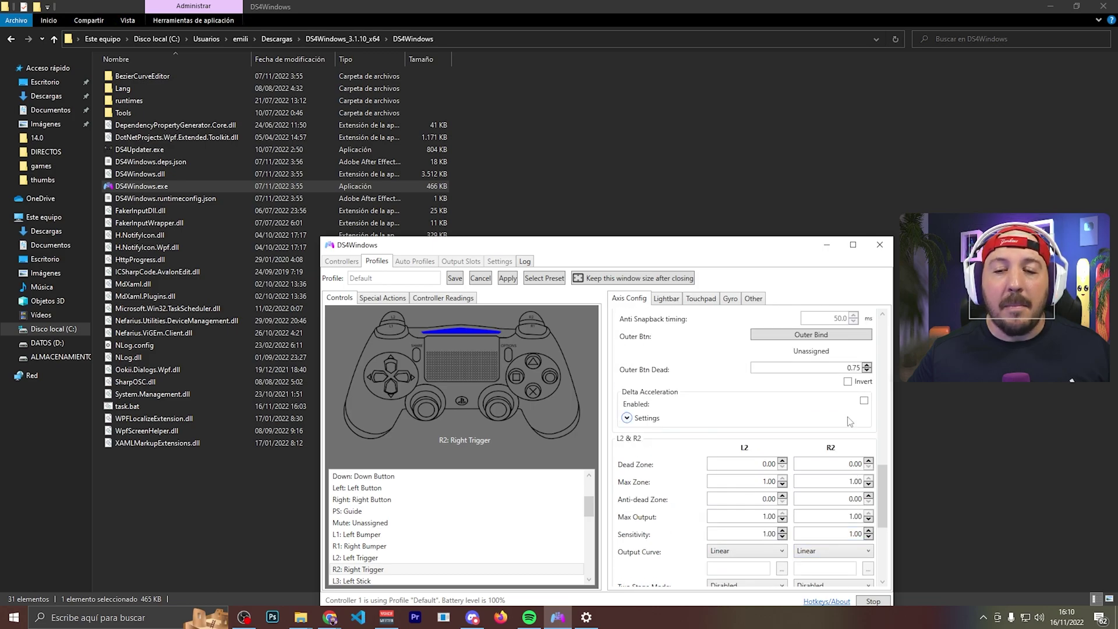
scroll(852, 421, up, 10)
click(670, 299)
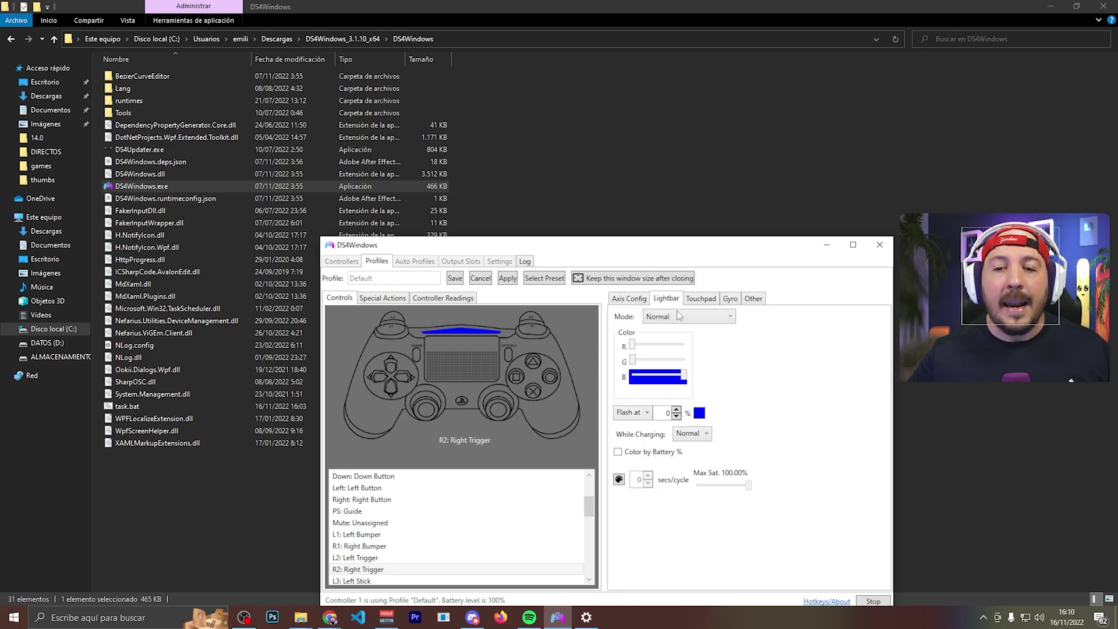
Look through the Default profile's touchpad and gyro output modes, then show its other options
click(699, 299)
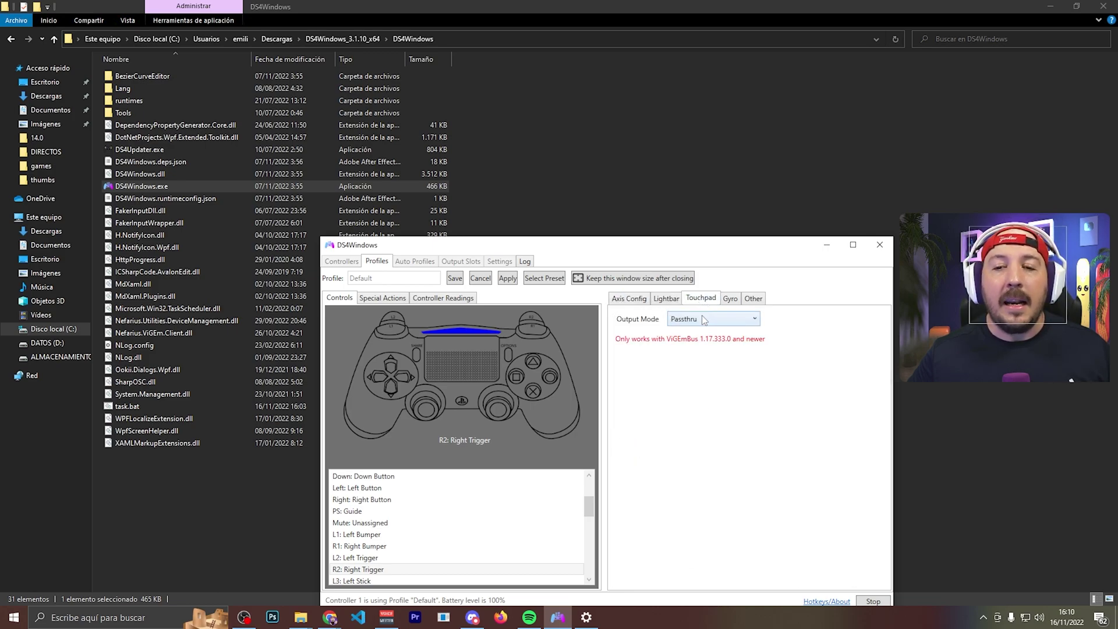
click(730, 299)
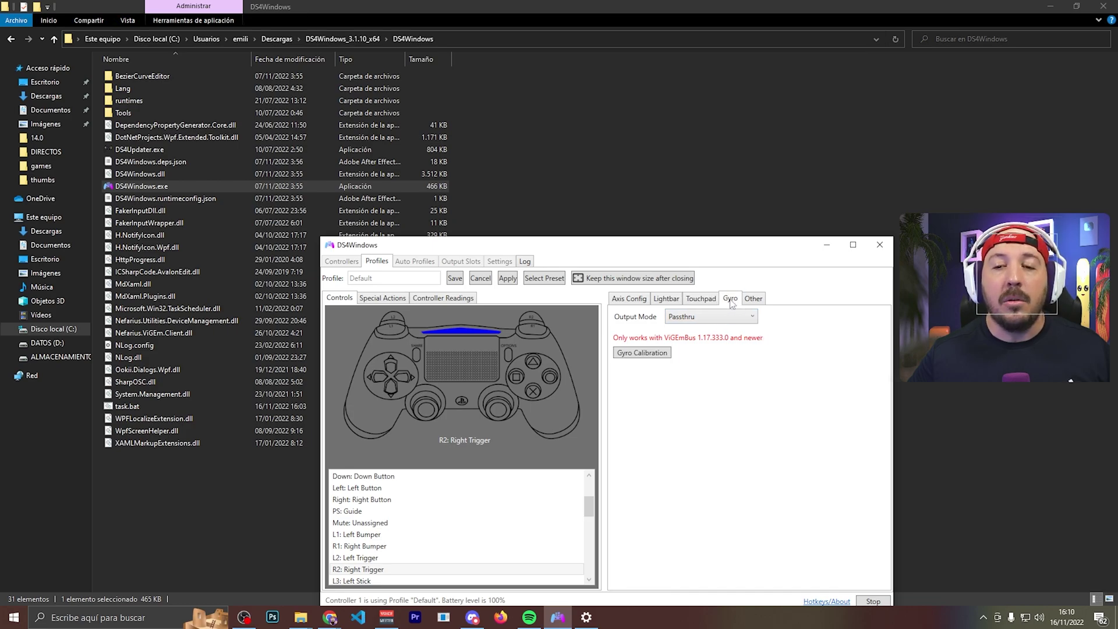
click(755, 300)
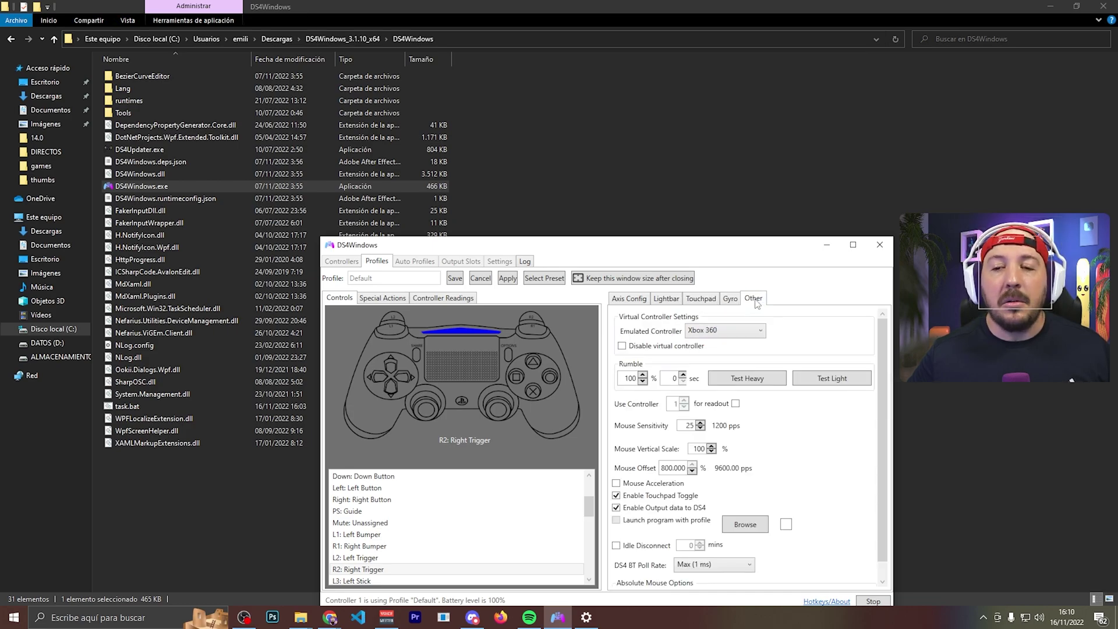
Try DualShock 4 as the profile's emulated controller, then switch the emulation back to Xbox 360
click(728, 329)
click(709, 358)
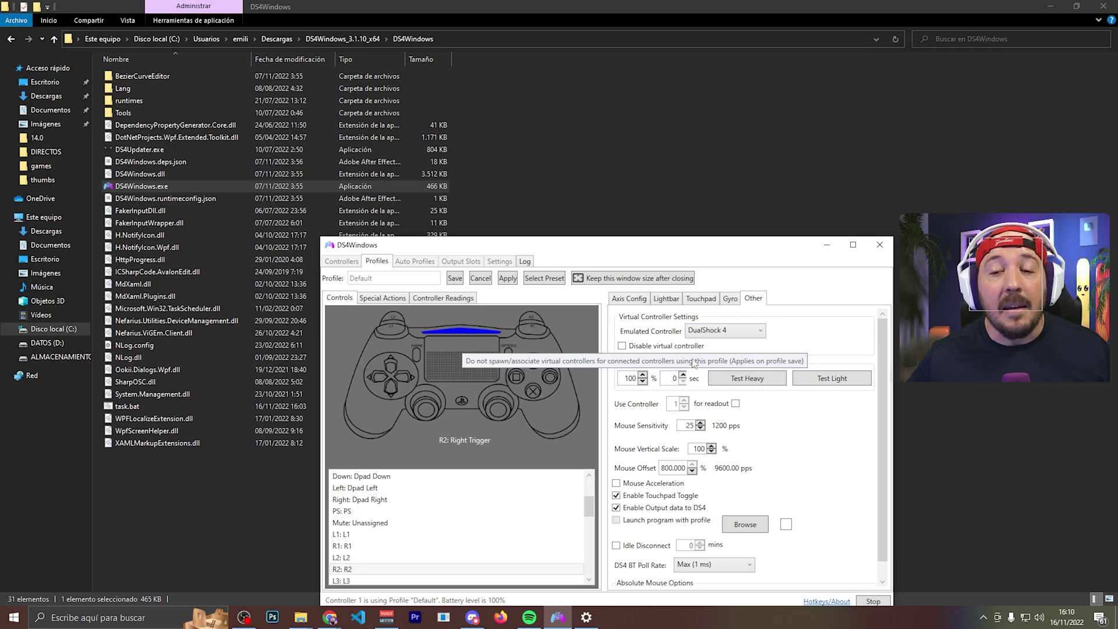
click(707, 330)
click(707, 346)
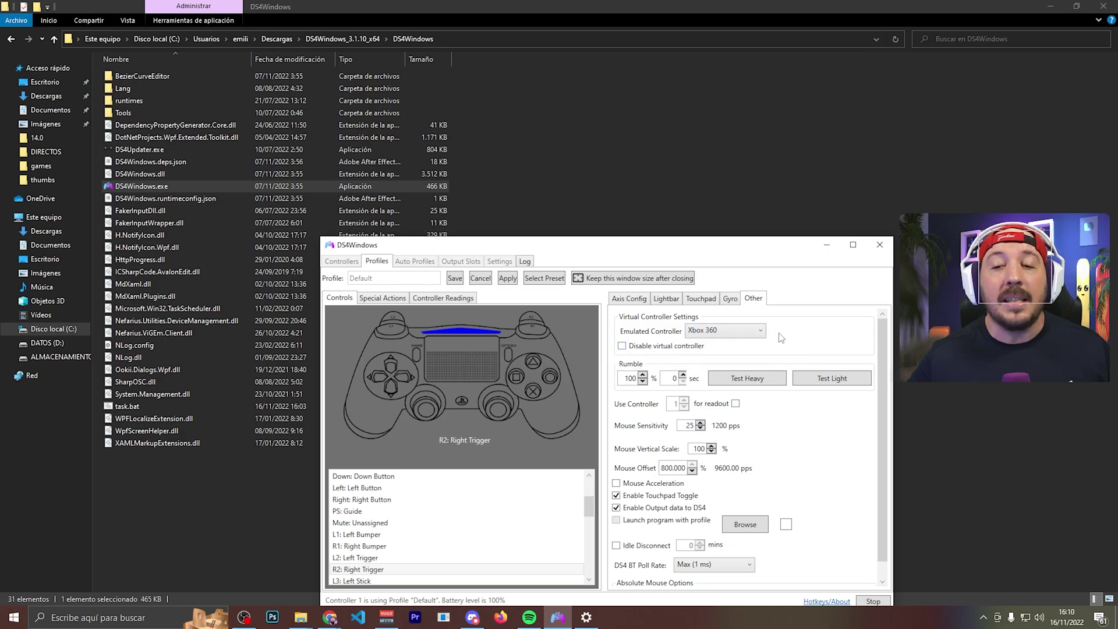
Choose Max (1 ms) as the DS4 BT poll rate and disable Enable Touchpad Toggle in the profile
scroll(722, 411, down, 1)
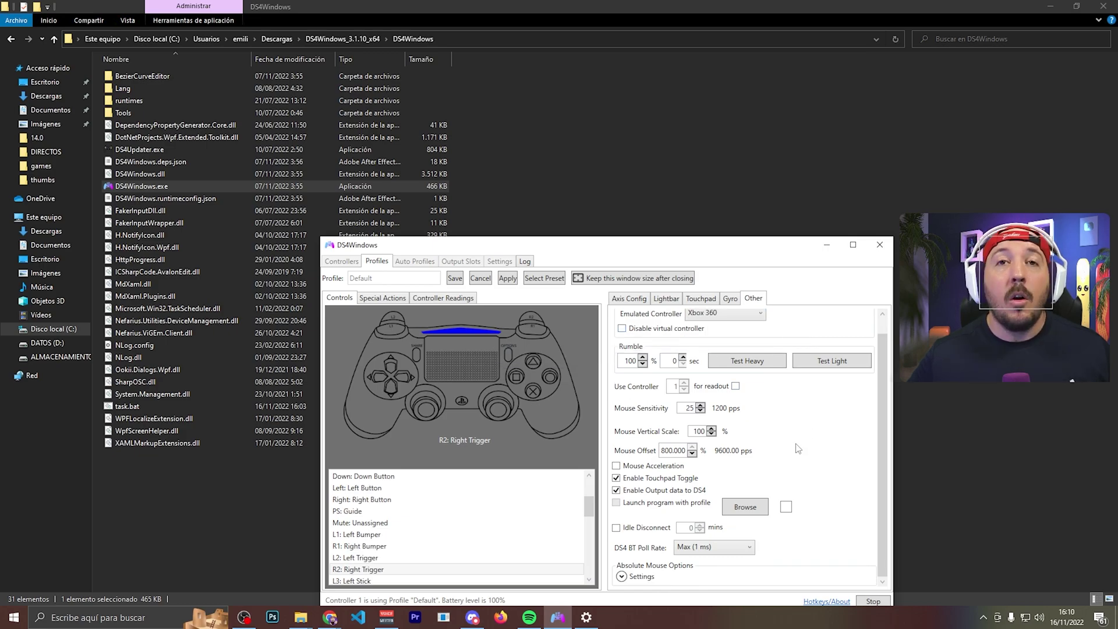
click(704, 550)
click(717, 348)
click(616, 478)
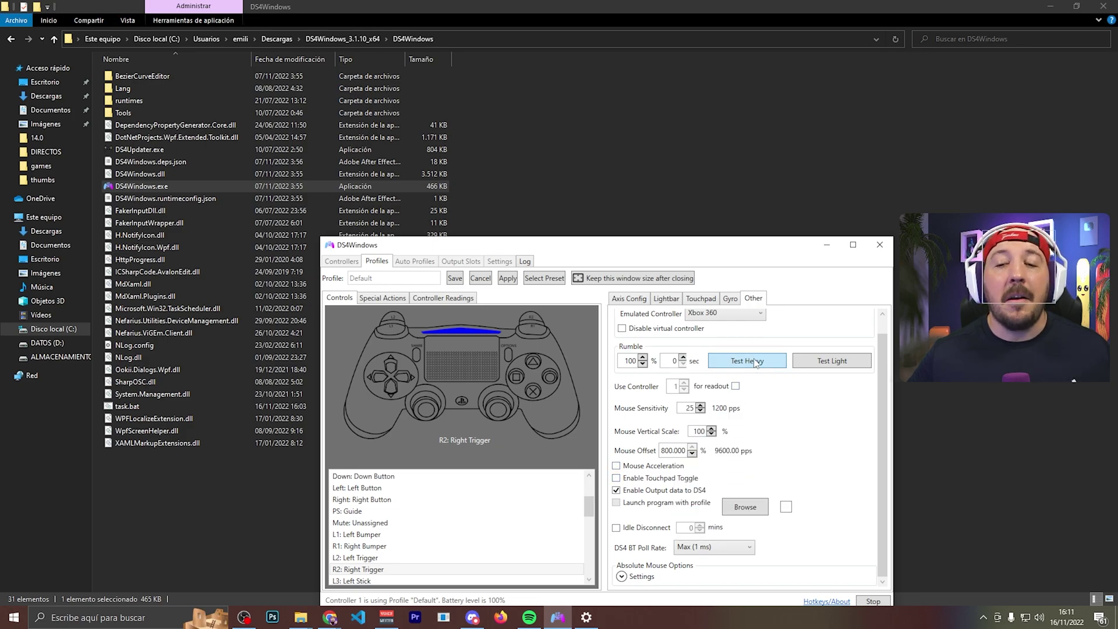
Start the light rumble test and expand the Absolute Mouse Options settings to review them
click(821, 362)
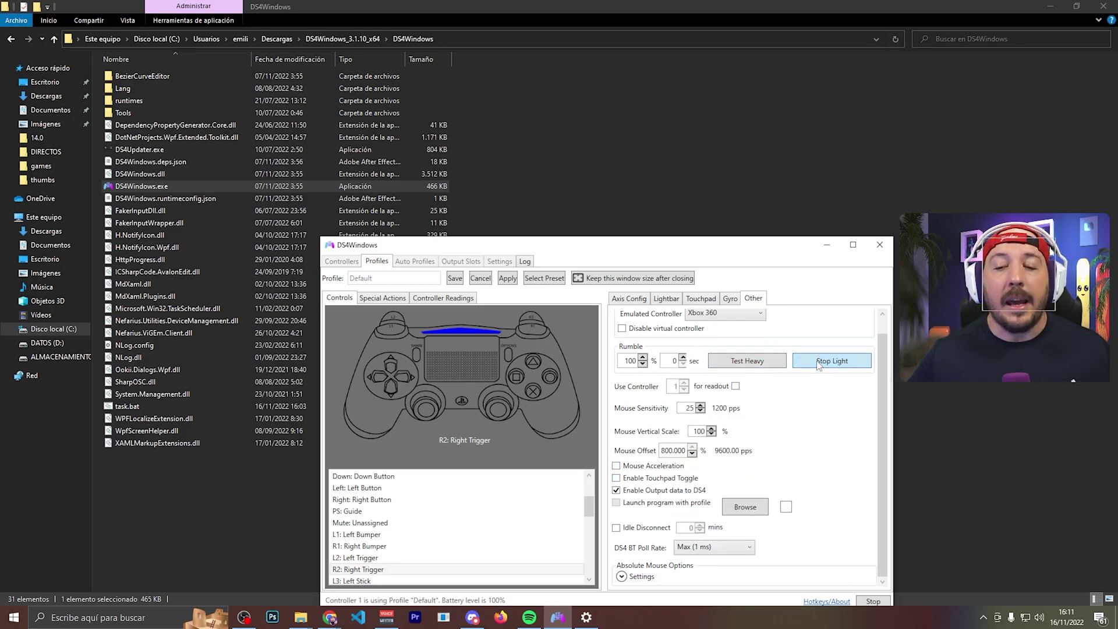
click(621, 576)
scroll(763, 492, down, 4)
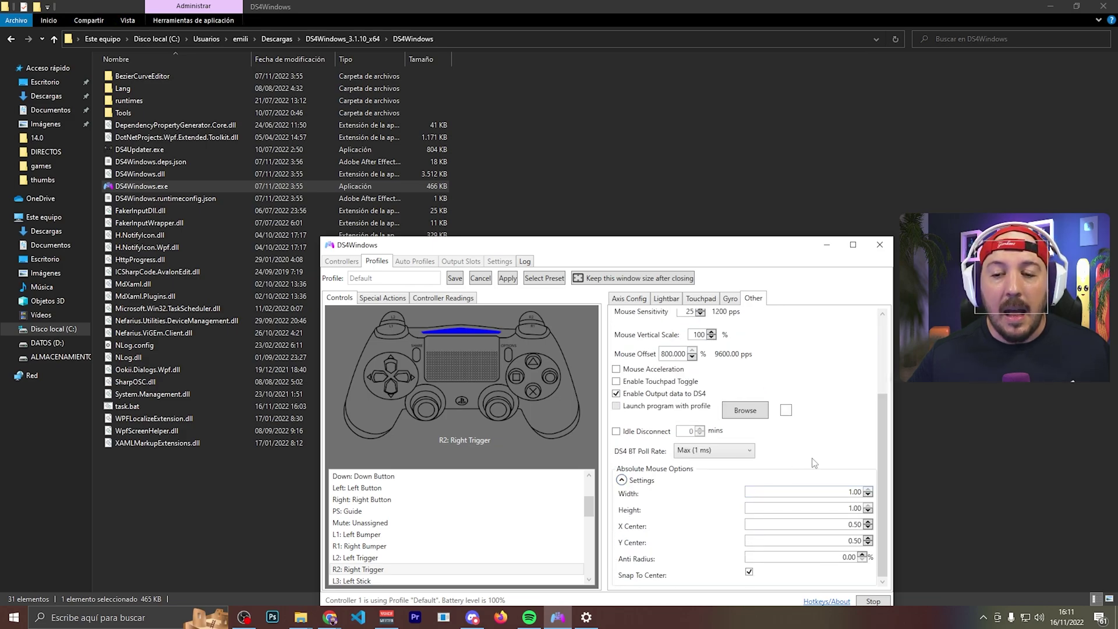
scroll(804, 451, up, 4)
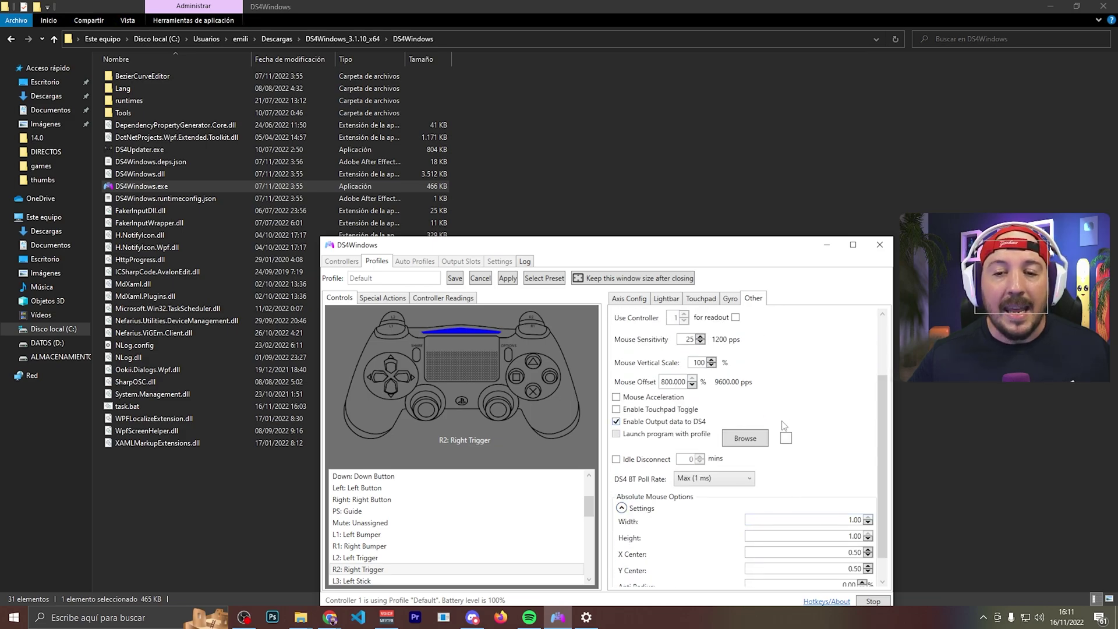
Save the Default profile and select the DualSense's X360 entry among the output slots
click(455, 280)
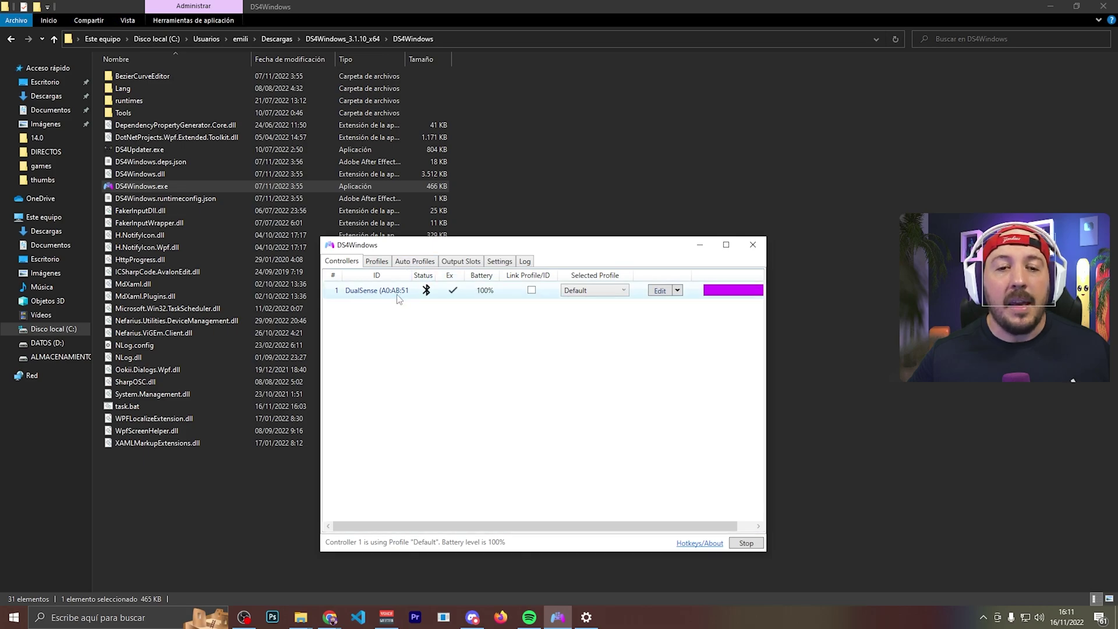
click(461, 261)
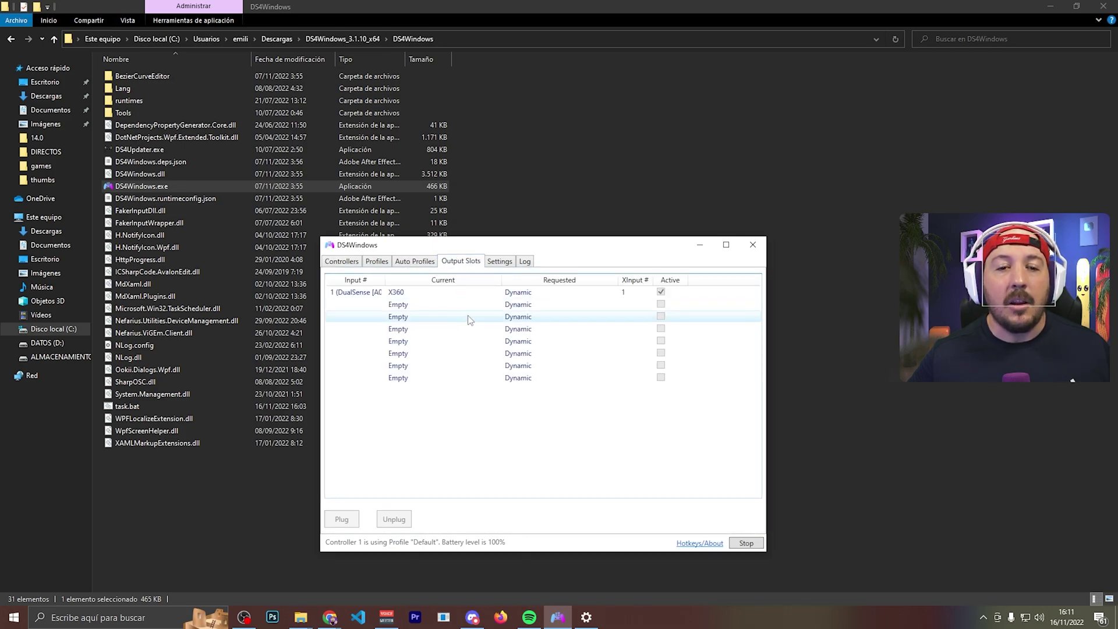
click(416, 296)
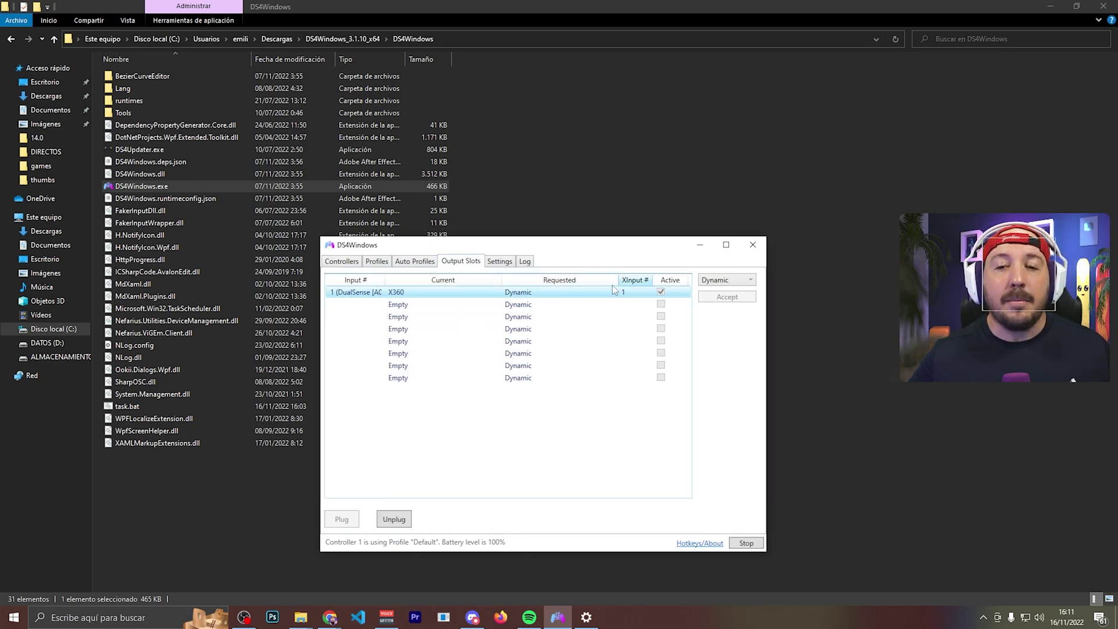
Search Windows for "dispos" to open the USB game controller settings, and check the XBOX 360 controller's test page in its properties
click(116, 618)
text(dispos)
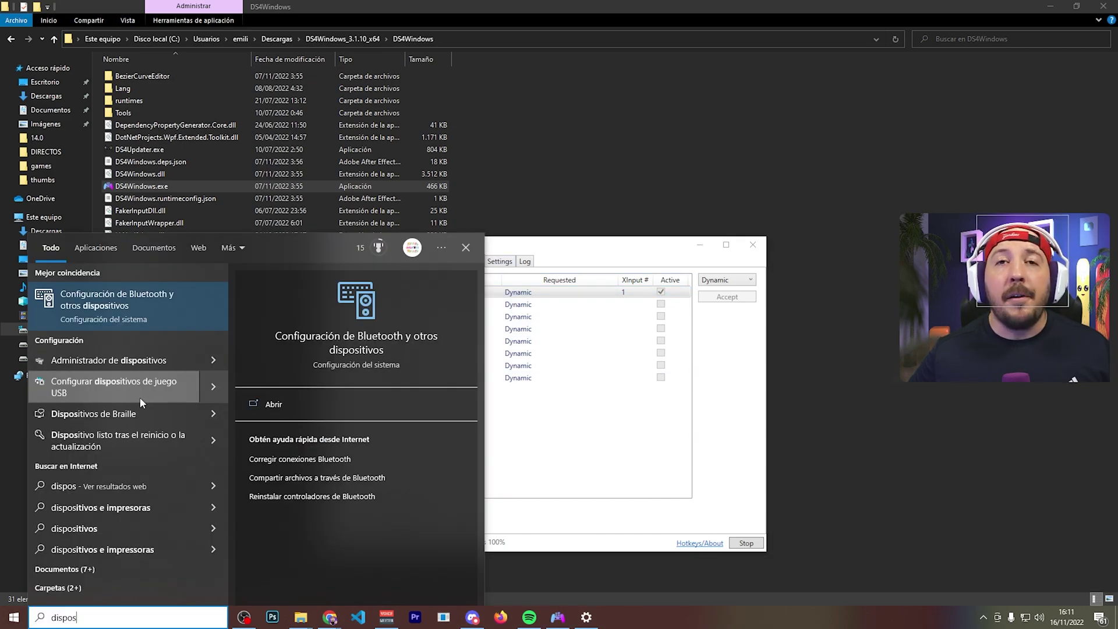
click(129, 386)
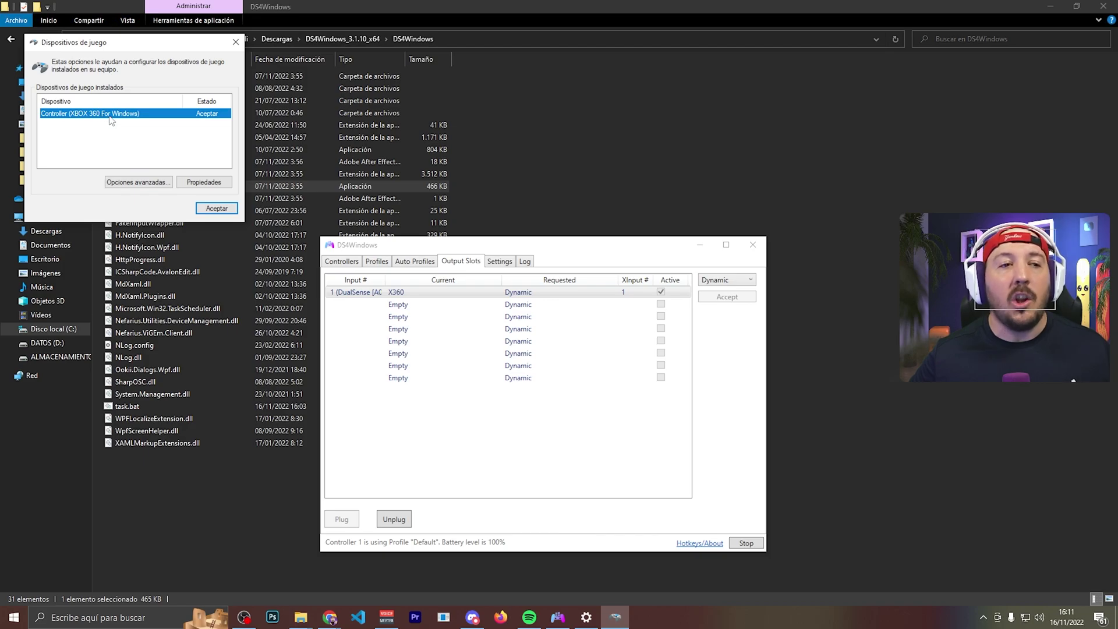
click(198, 186)
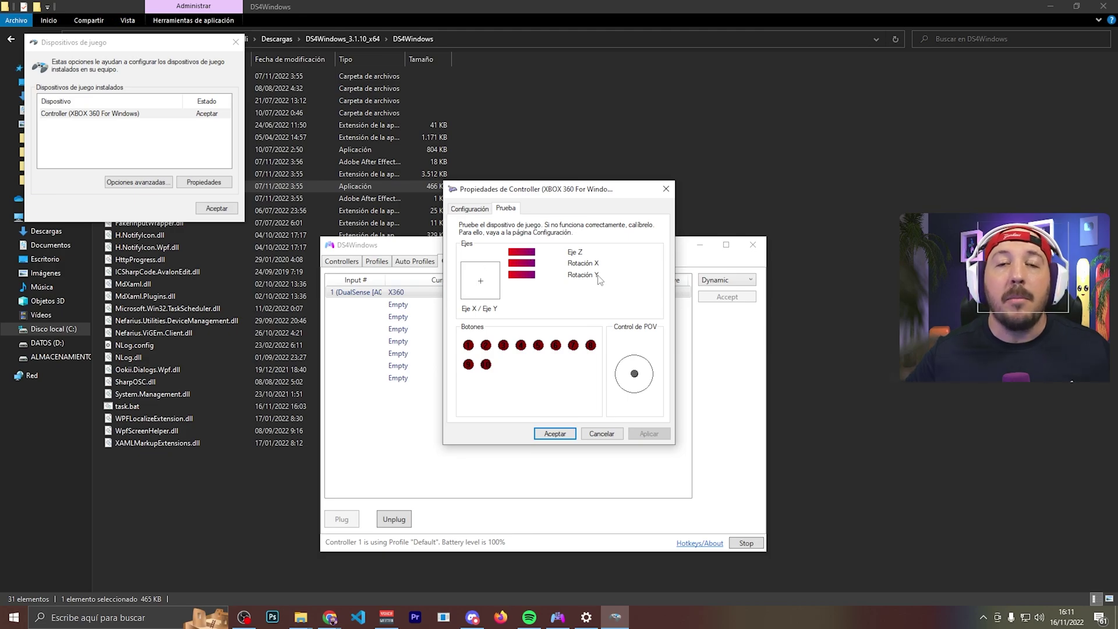
click(553, 433)
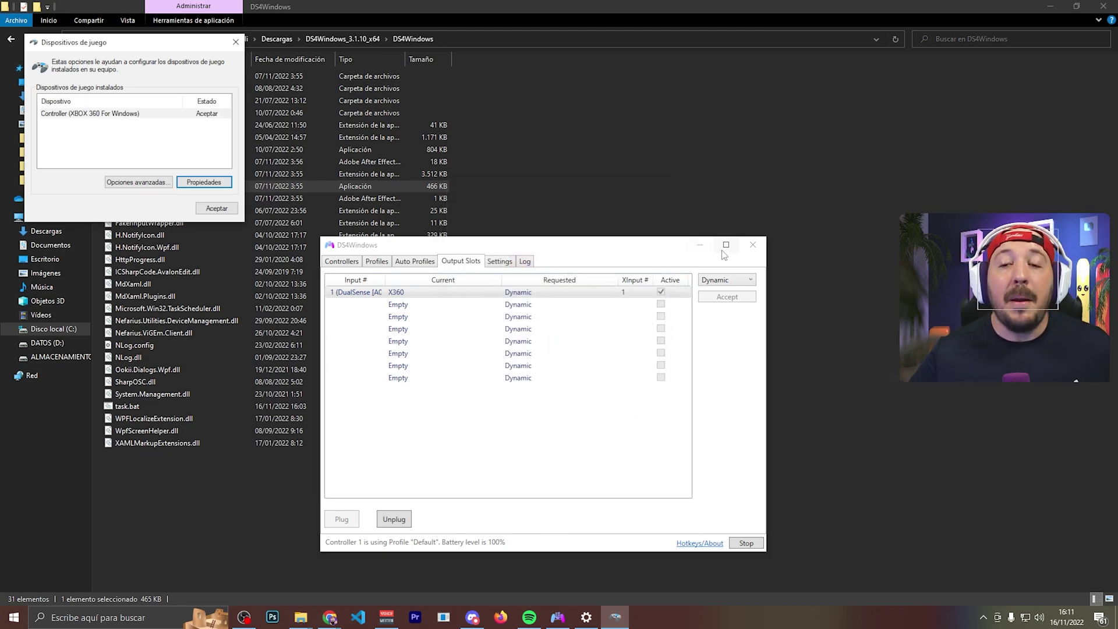